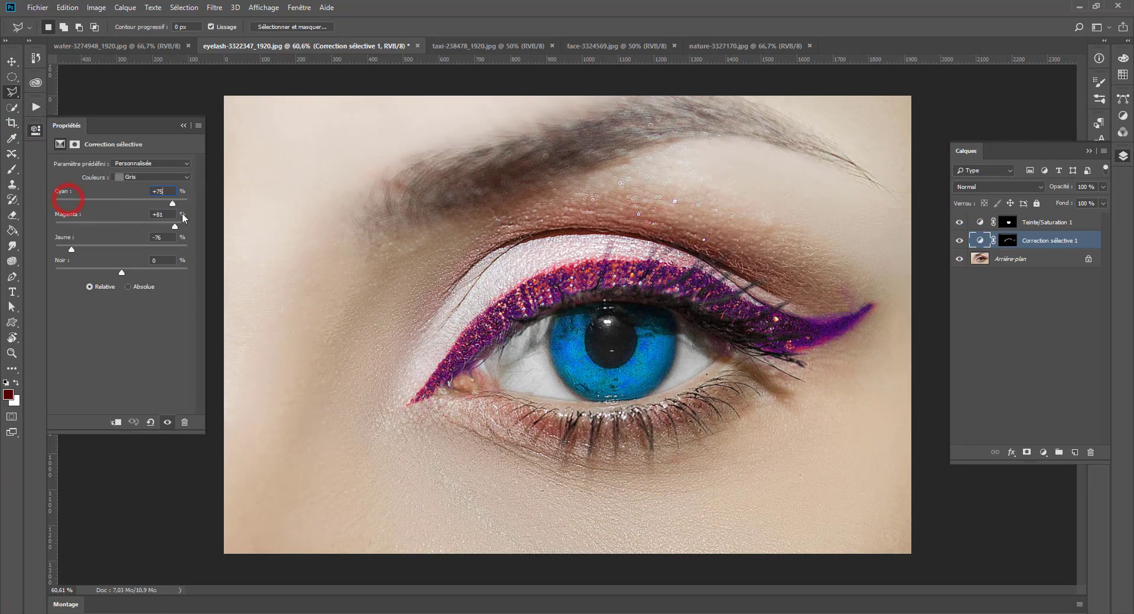
Step: Set the Grays of the eyeliner's Selective Color adjustment to Cyan +100 and Magenta -87
drag(183, 214, 188, 214)
drag(175, 225, 65, 222)
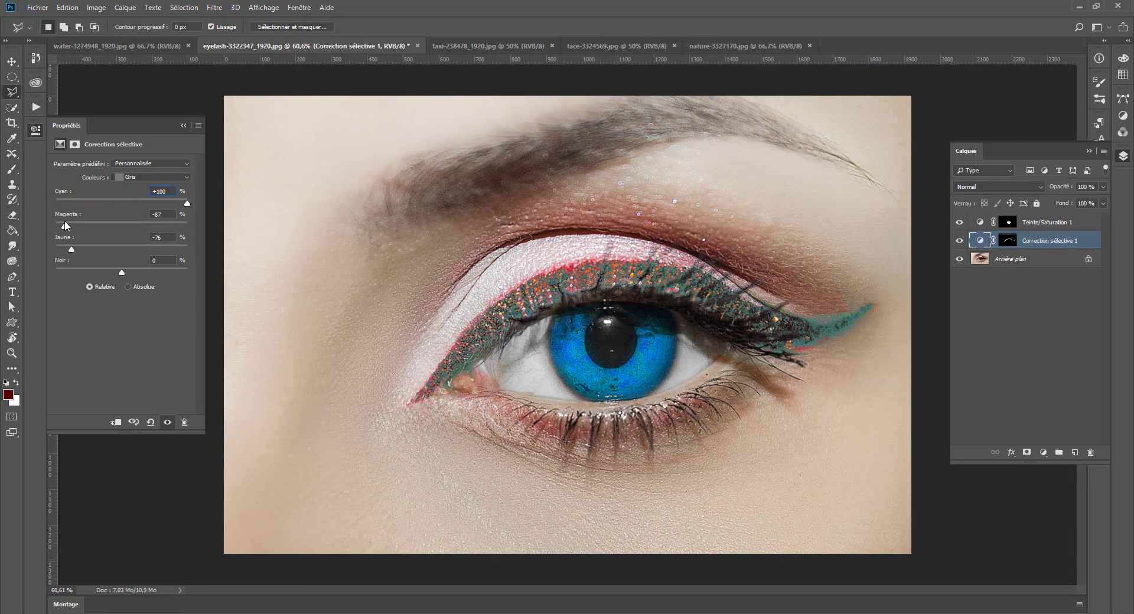
Step: Brush white along the eyeliner on the first Selective Color layer's mask, then undo the last two strokes
click(75, 144)
click(12, 170)
click(6, 382)
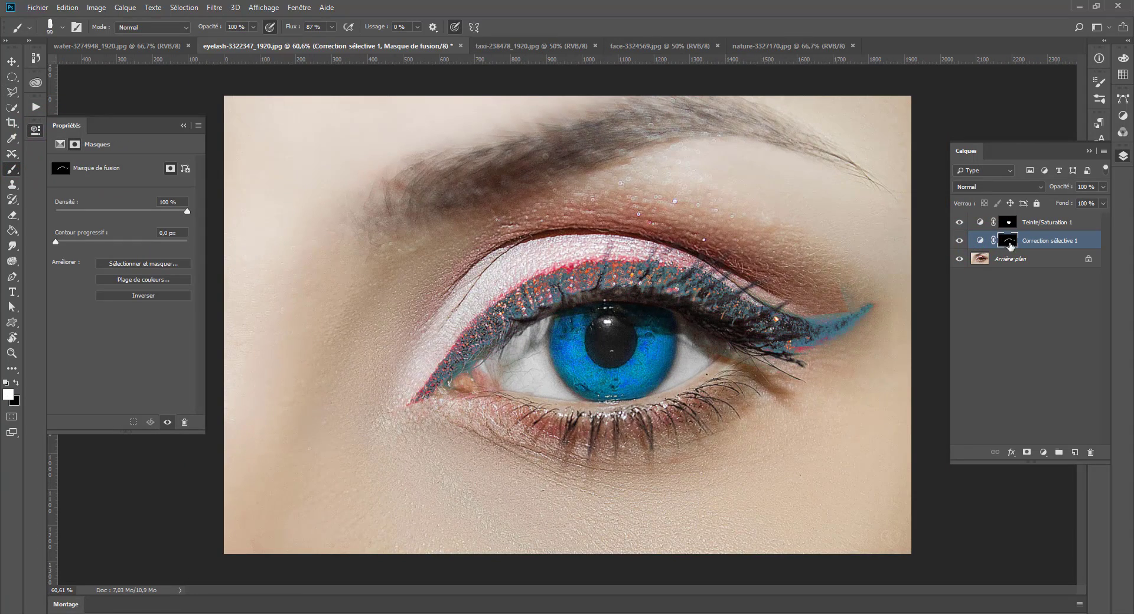
mouse_move(540, 298)
mouse_down()
mouse_move(530, 290)
mouse_move(497, 324)
mouse_up()
right_click(502, 318)
drag(591, 279, 585, 279)
mouse_move(458, 346)
mouse_down()
mouse_move(749, 313)
mouse_move(869, 313)
mouse_move(821, 309)
mouse_up()
key(ctrl+alt+z)
key(ctrl+alt+z)
Step: Set the brush flow to 100%, adjust the brush size and paint the inner half of the eyeliner on the mask
key(x)
key(x)
key(shift+0)
click(253, 27)
right_click(558, 290)
click(585, 372)
drag(547, 293, 453, 360)
Step: Lower the brush opacity to 35% and touch up the eyeliner's upper edge and inner corner on the mask
click(253, 27)
drag(253, 37, 216, 37)
mouse_move(581, 276)
mouse_down()
mouse_move(601, 273)
mouse_move(557, 272)
mouse_up()
click(526, 292)
drag(470, 335, 416, 399)
key(x)
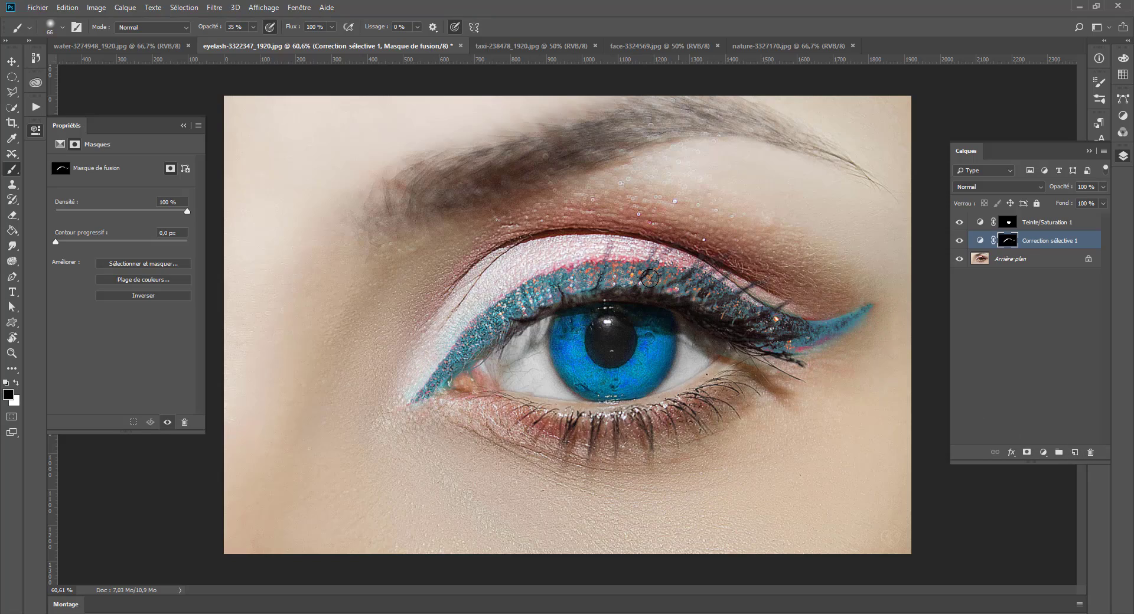
Step: Add an empty layer and a second Selective Color adjustment layer above the eyeliner adjustment
click(1074, 453)
click(1044, 453)
click(1056, 450)
Step: Set the new adjustment's Grays to Cyan +100, Magenta -31, Yellow +100 and Black +100, and invert its mask to black
click(150, 177)
click(133, 250)
drag(121, 202, 58, 201)
drag(121, 226, 101, 226)
drag(130, 249, 196, 247)
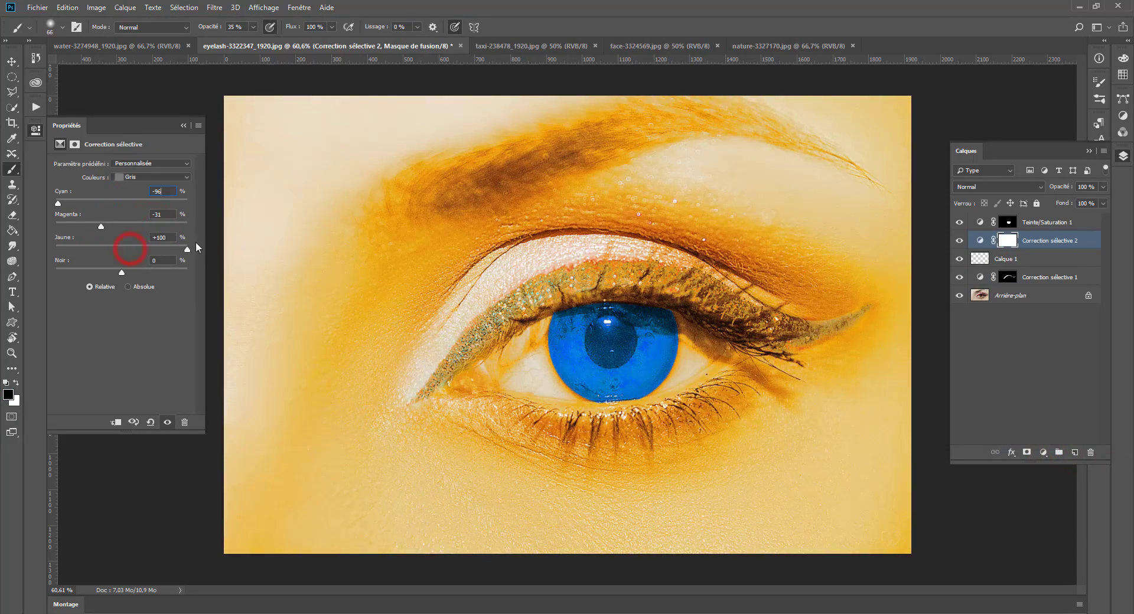
drag(123, 272, 195, 272)
drag(130, 202, 195, 202)
key(m)
key(ctrl+i)
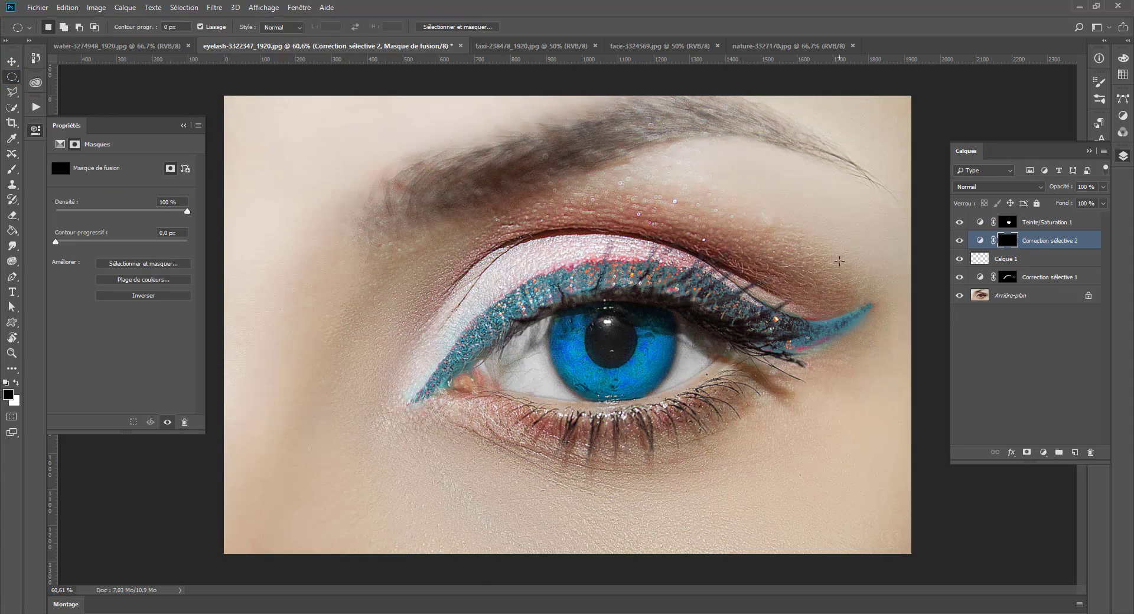
Step: Activate the Brush tool with a size of 150 and swap the foreground and background colors
click(11, 169)
right_click(521, 264)
click(579, 279)
key(Return)
key(x)
drag(555, 247, 441, 330)
key(ctrl+z)
click(442, 331)
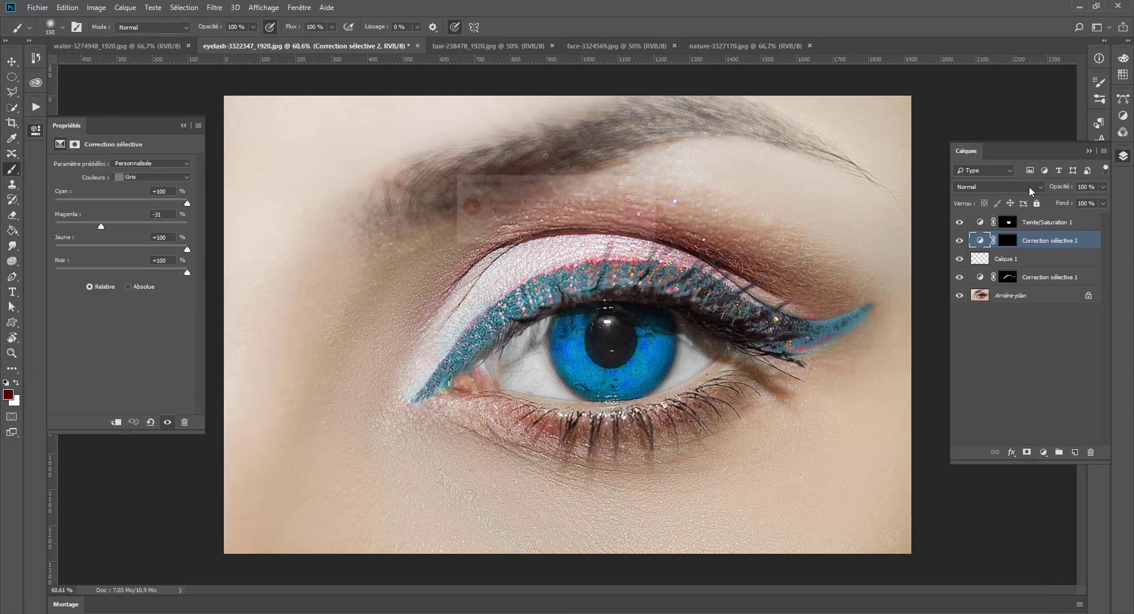
Step: Paint white across the whole upper eyelid on the second Selective Color layer's mask
click(1007, 241)
mouse_move(377, 362)
mouse_down()
mouse_move(806, 283)
mouse_move(402, 363)
mouse_move(835, 298)
mouse_move(851, 287)
mouse_up()
Step: Lower the brush opacity to 27% and soften the outer edge of the green eyeshadow on the mask
click(252, 27)
drag(229, 40, 213, 40)
click(405, 381)
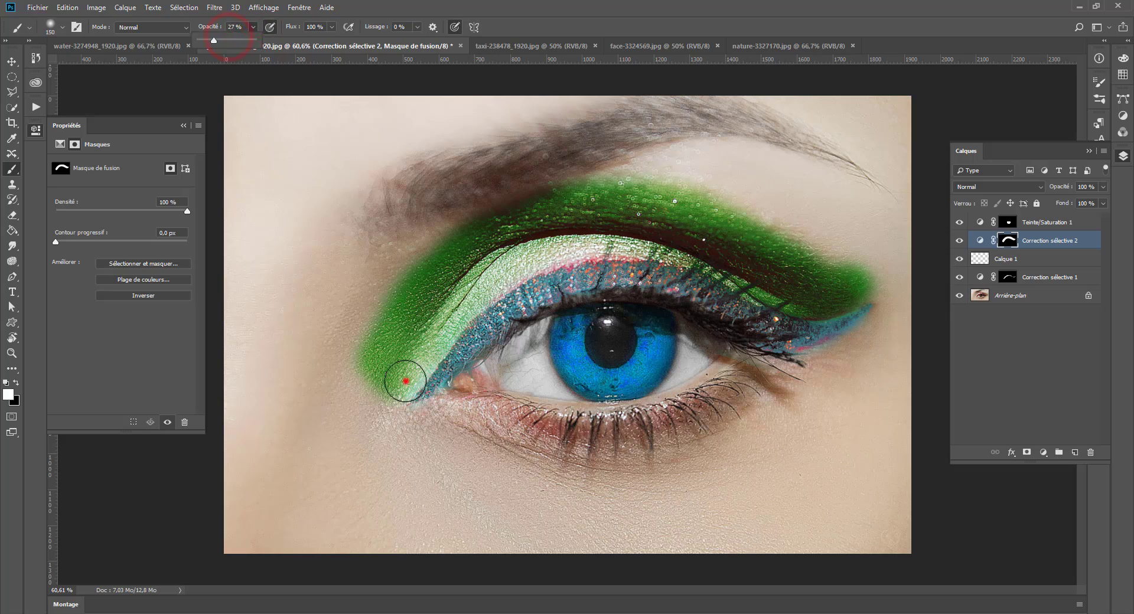
key(x)
mouse_move(405, 381)
mouse_down()
mouse_move(403, 254)
mouse_move(854, 273)
mouse_move(762, 235)
mouse_move(514, 207)
mouse_up()
key(x)
key(x)
key(x)
scroll(583, 260, down, 5)
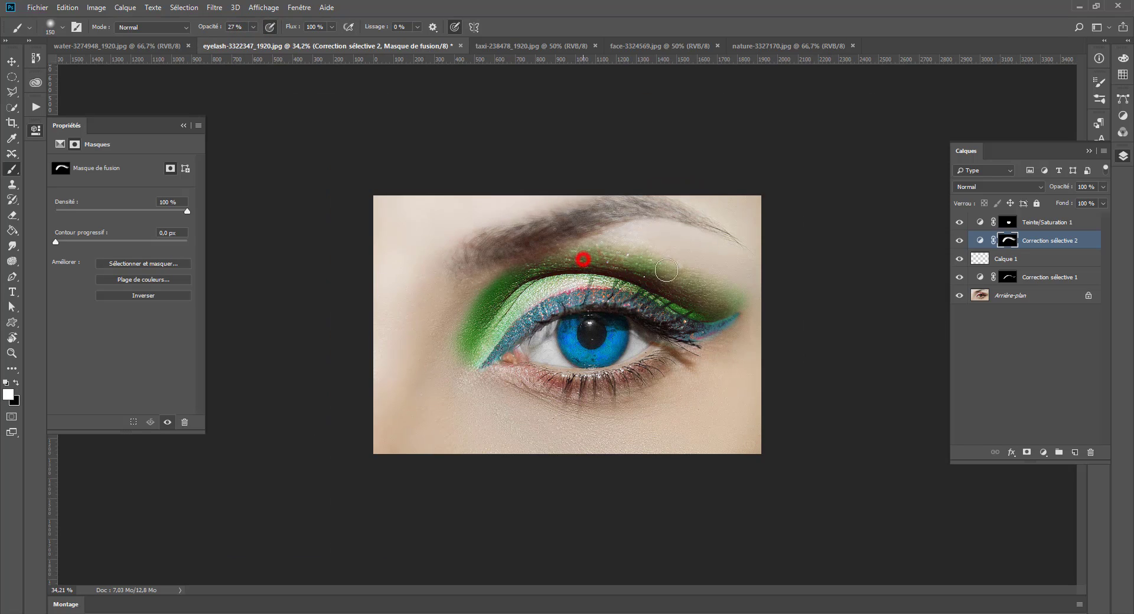
key(x)
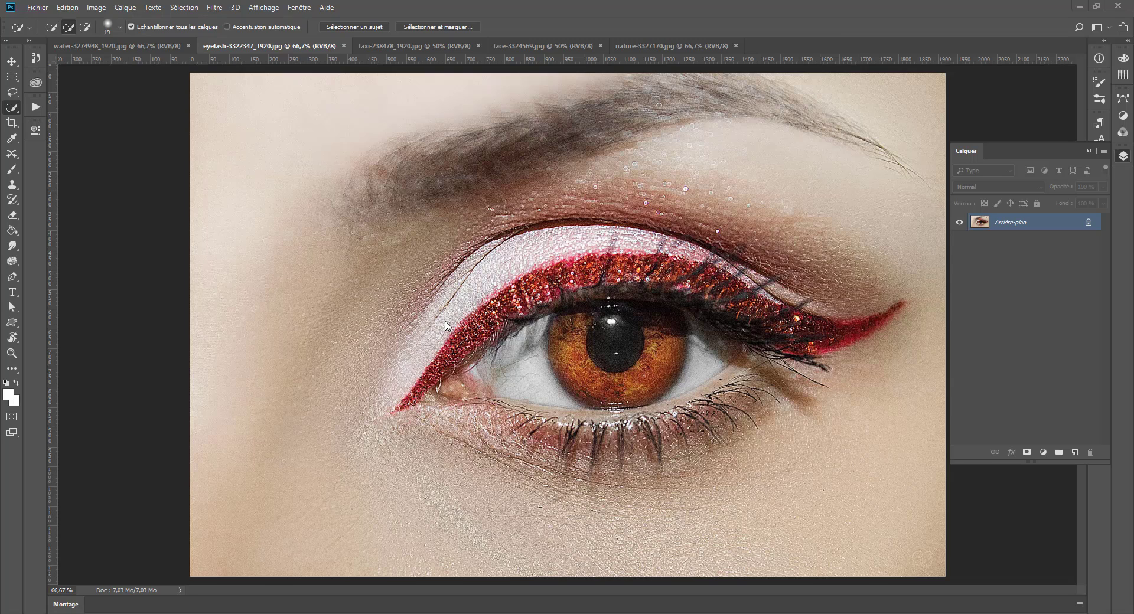
Step: Activate the Elliptical Marquee tool on the original eye photo
click(12, 81)
click(11, 78)
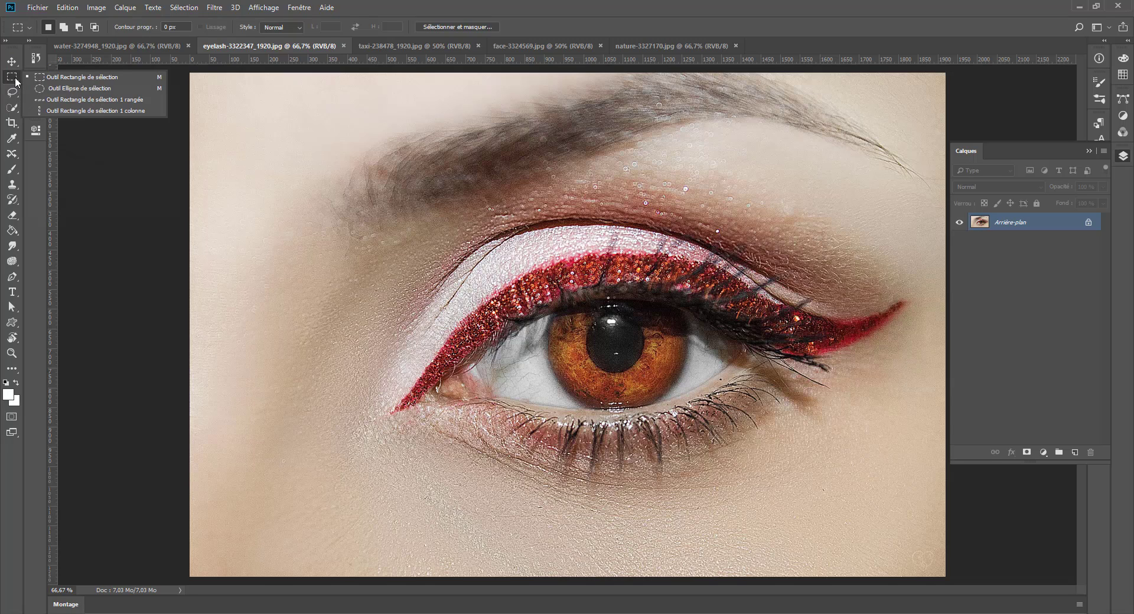
click(36, 88)
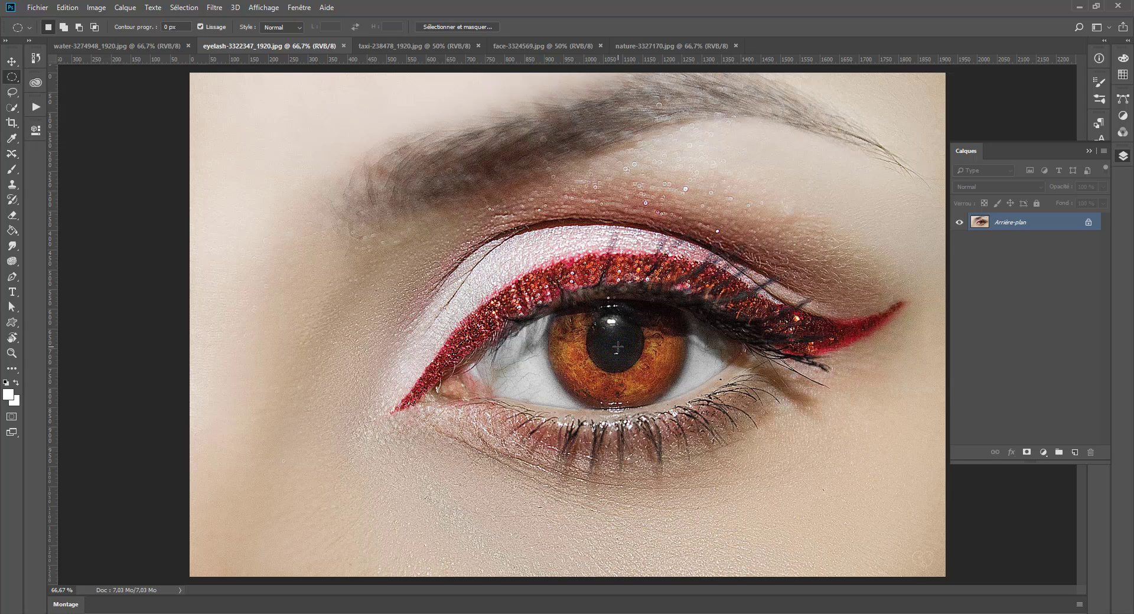
drag(618, 347, 682, 266)
drag(241, 136, 464, 301)
key(ctrl+d)
Step: Draw a circular selection from the pupil's center that encloses the iris
drag(617, 343, 730, 267)
Step: Subtract the part of the iris selection that overlaps the upper eyelid with the Polygonal Lasso
right_click(11, 77)
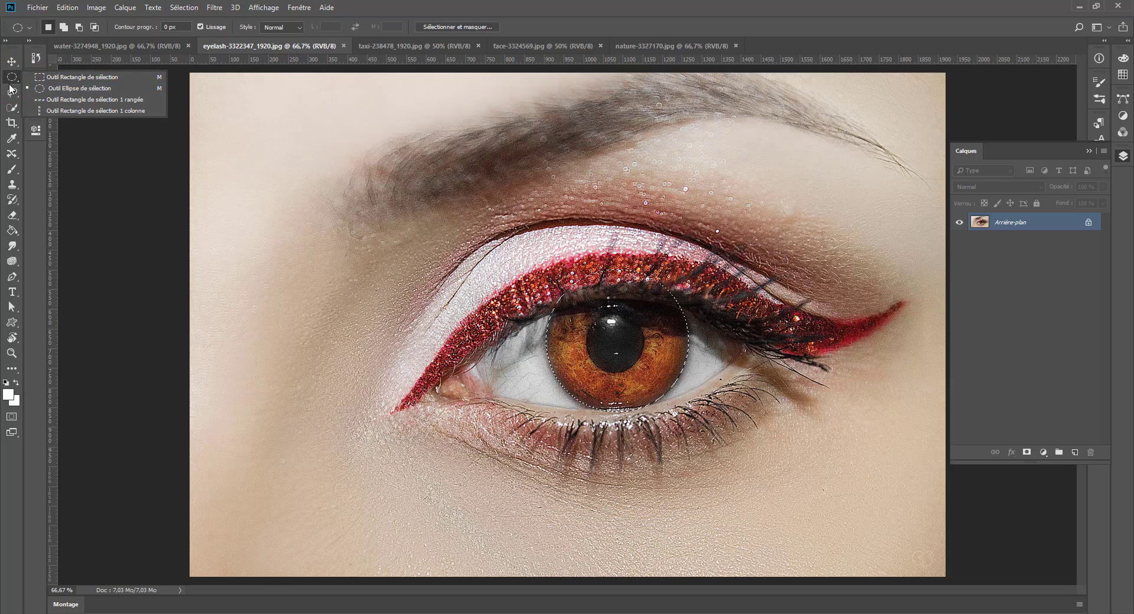
right_click(11, 91)
click(59, 104)
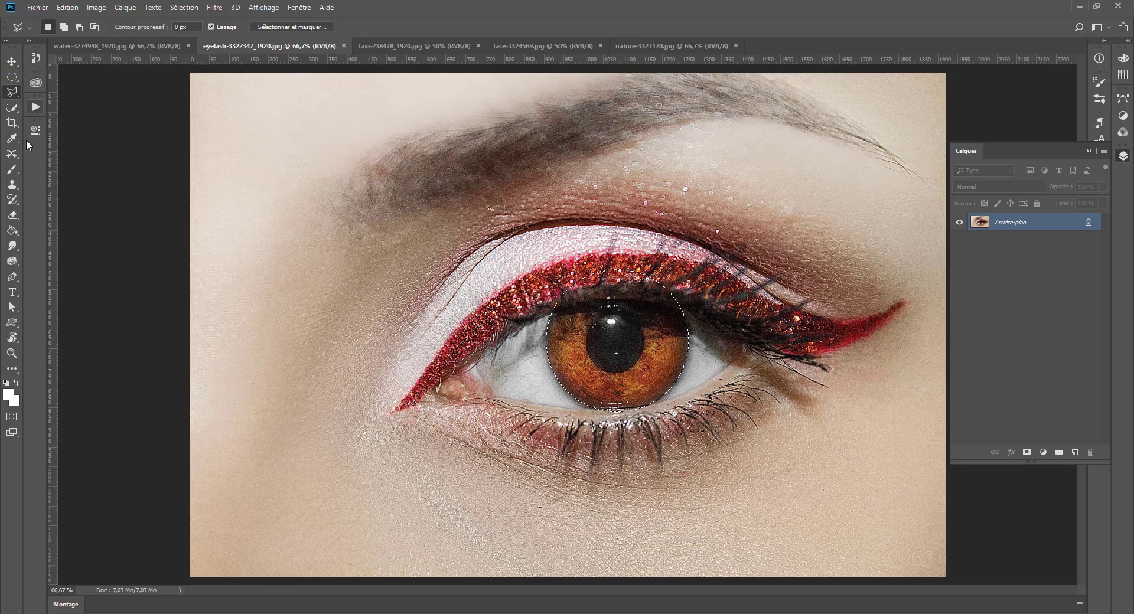
key(alt)
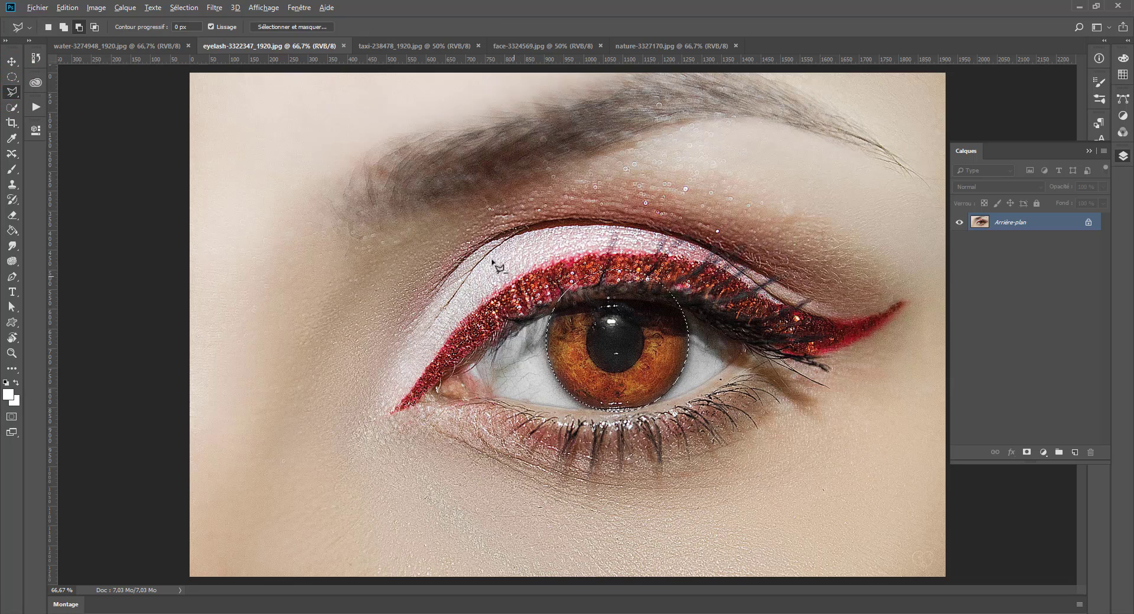
click(78, 28)
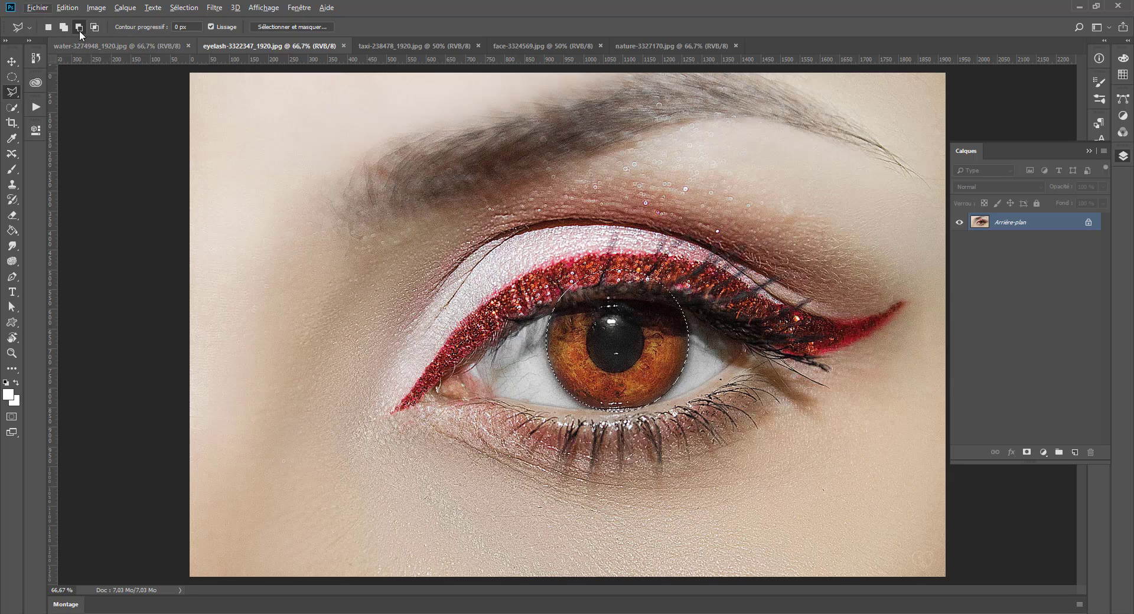
click(518, 291)
click(546, 312)
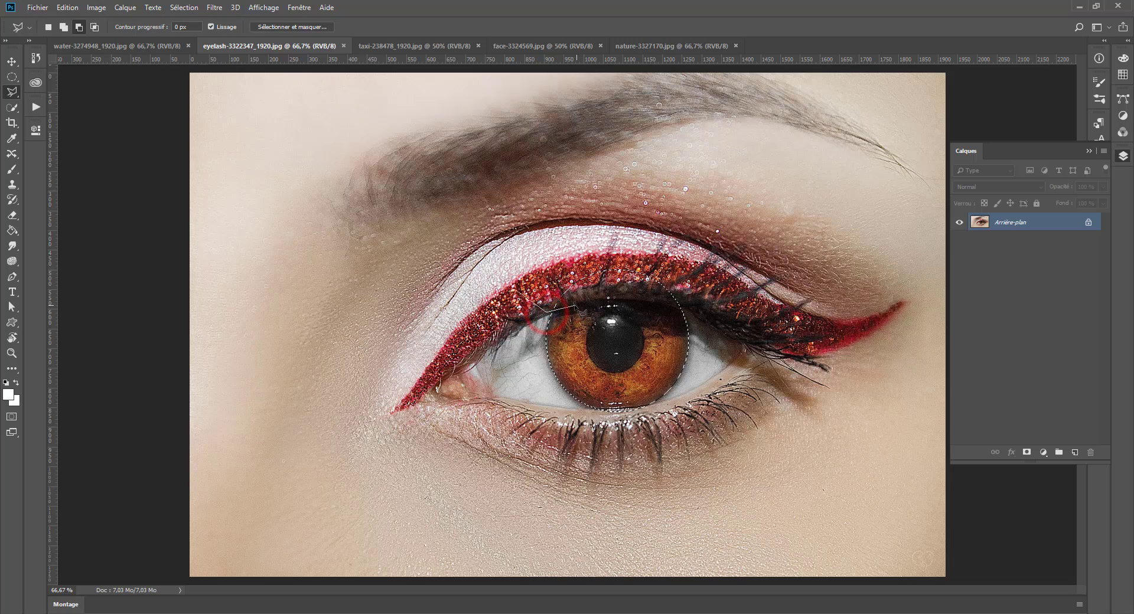
click(597, 301)
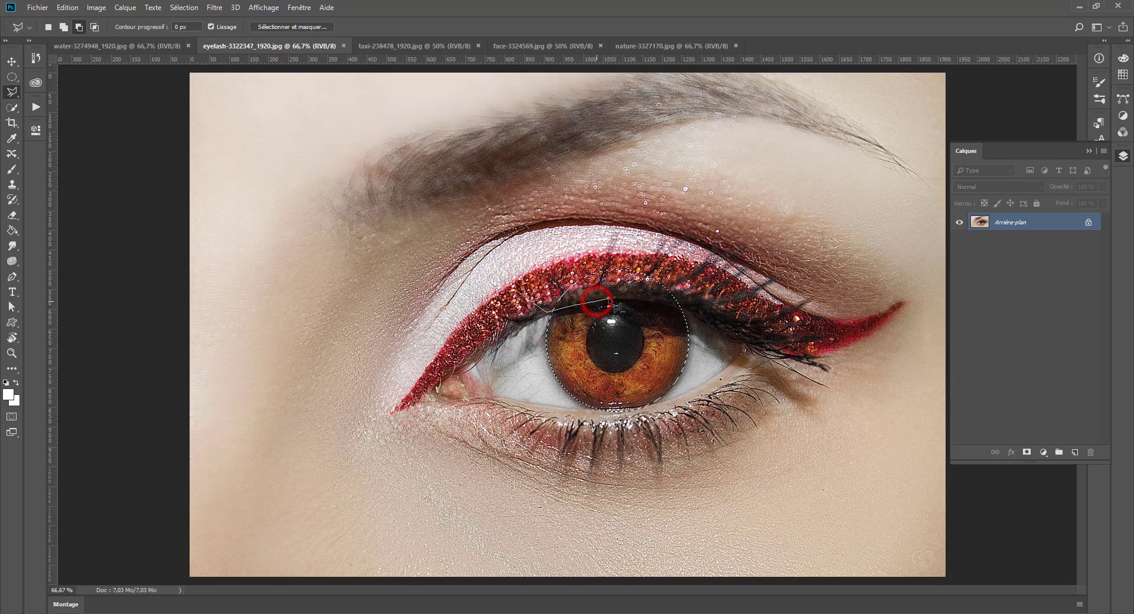
click(611, 300)
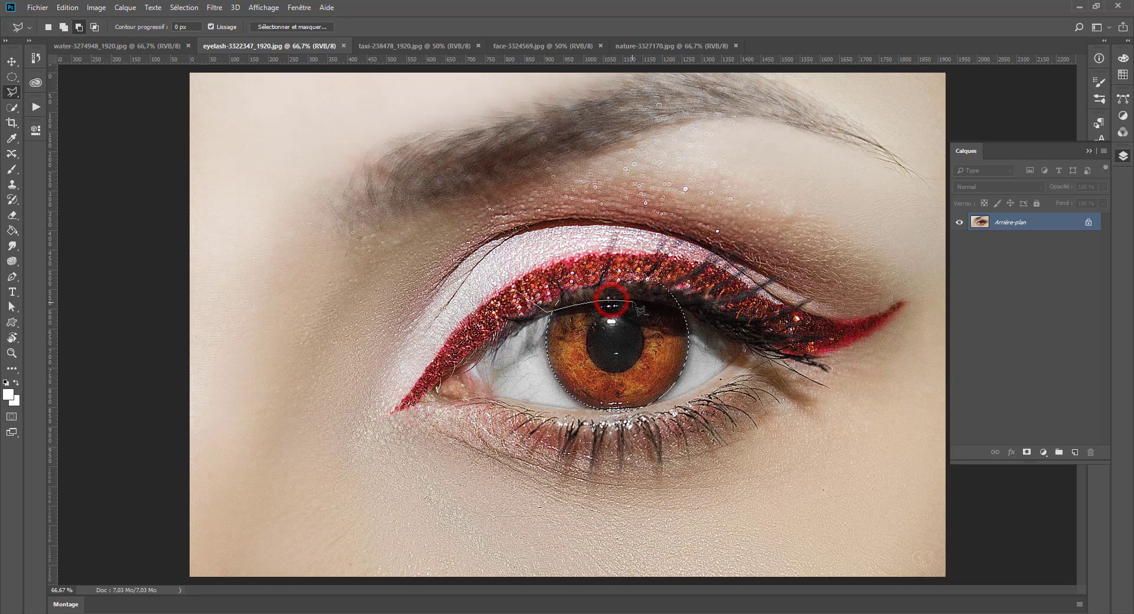
click(637, 302)
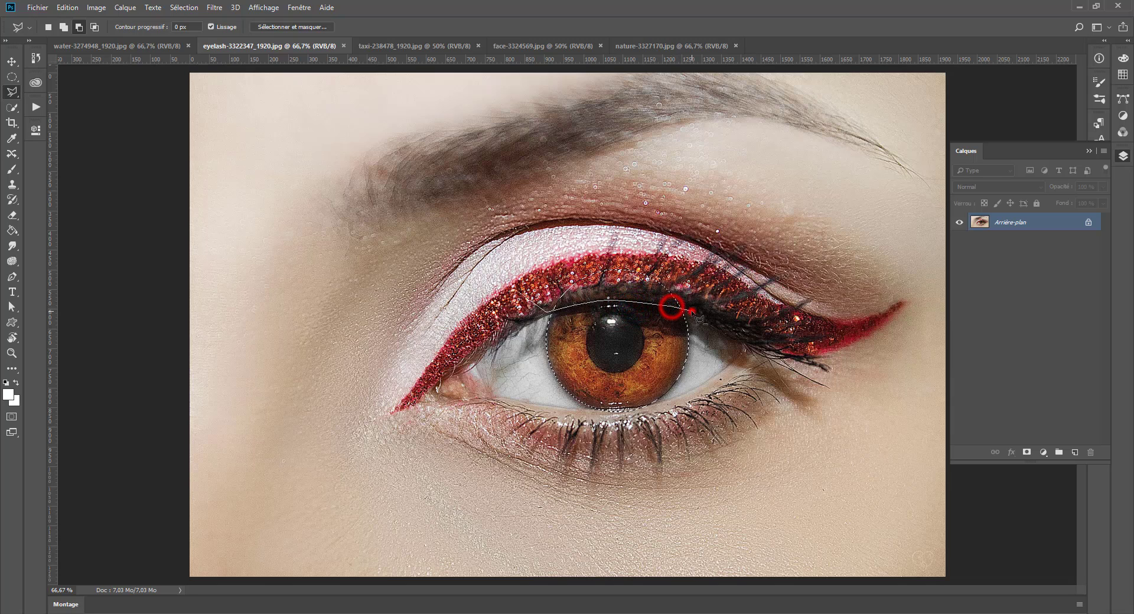
click(573, 197)
click(479, 298)
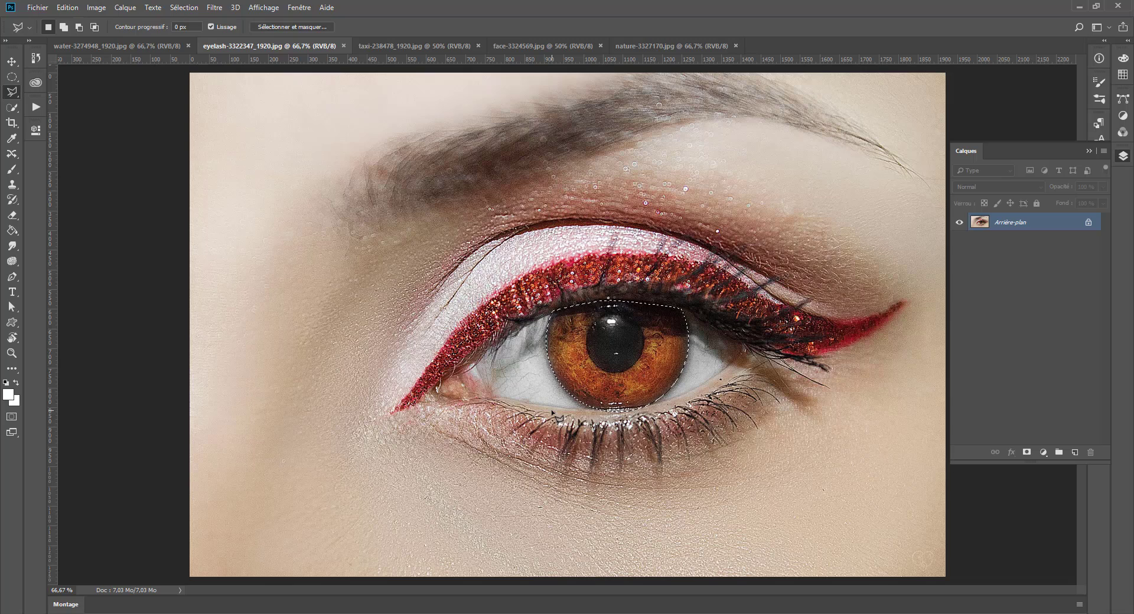
Step: Subtract the sliver of the selection that overlaps the lower eyelid with the Polygonal Lasso
key(alt)
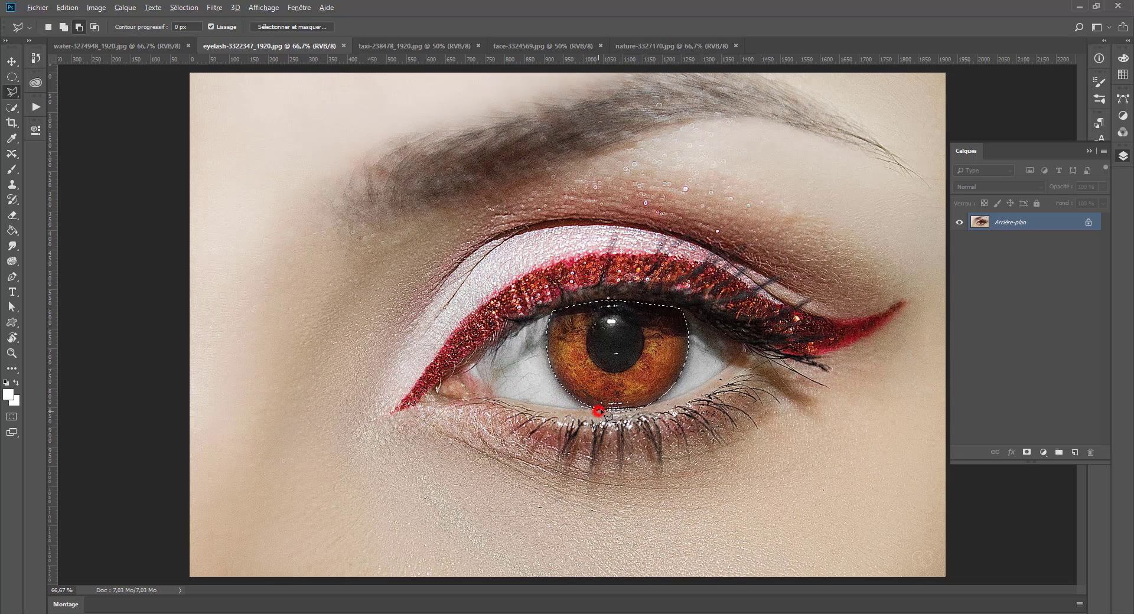
click(653, 433)
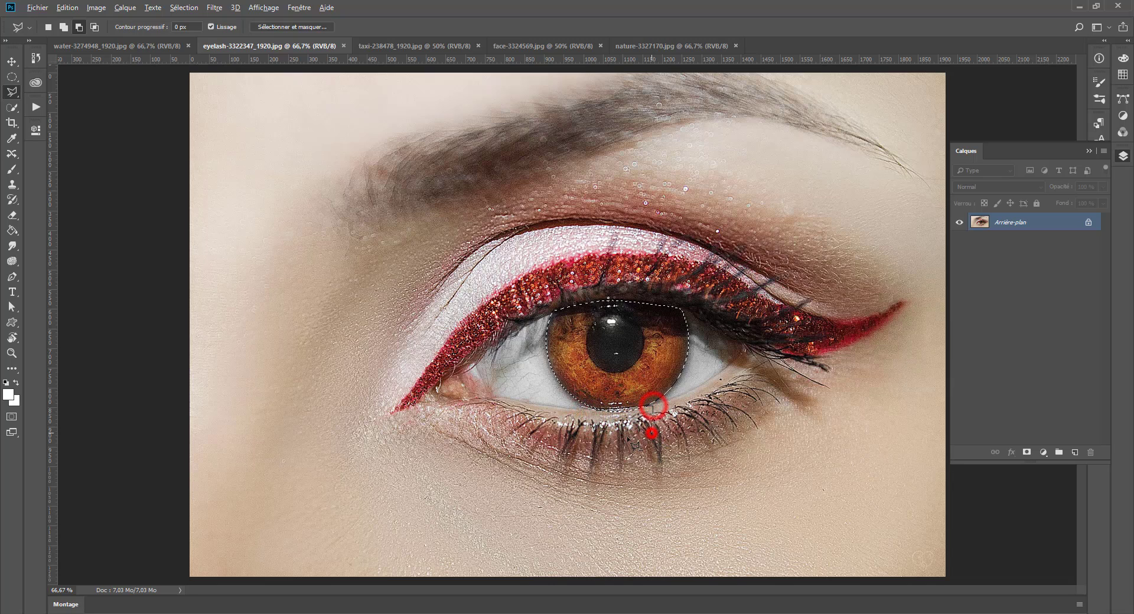
double_click(562, 449)
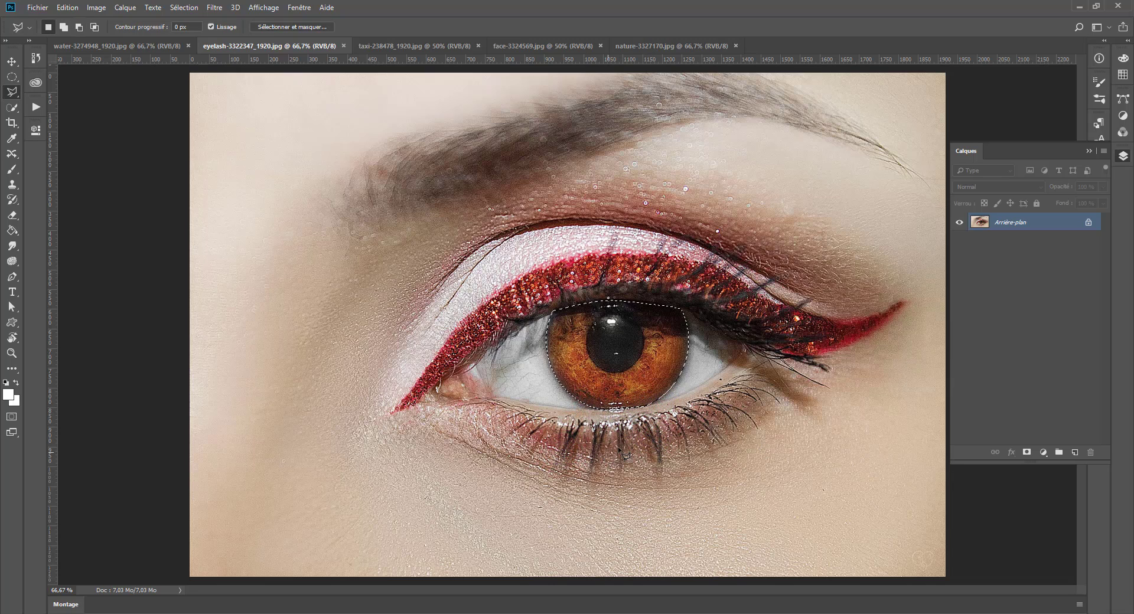
Step: Add a Hue/Saturation adjustment layer for the selected iris with Hue +180 and Saturation about +61
click(1042, 453)
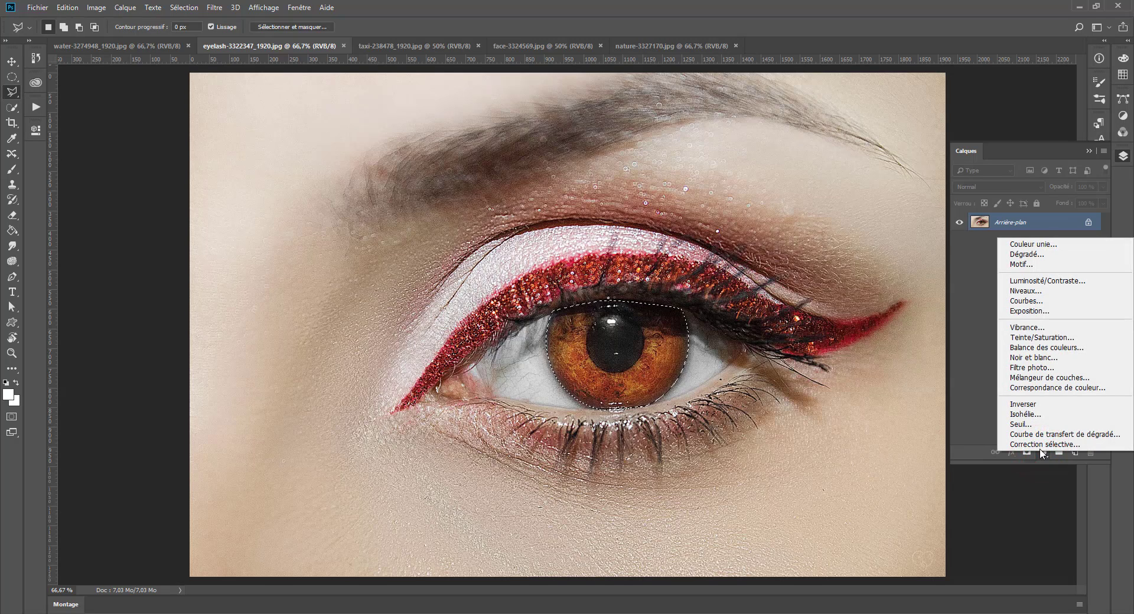
click(1037, 338)
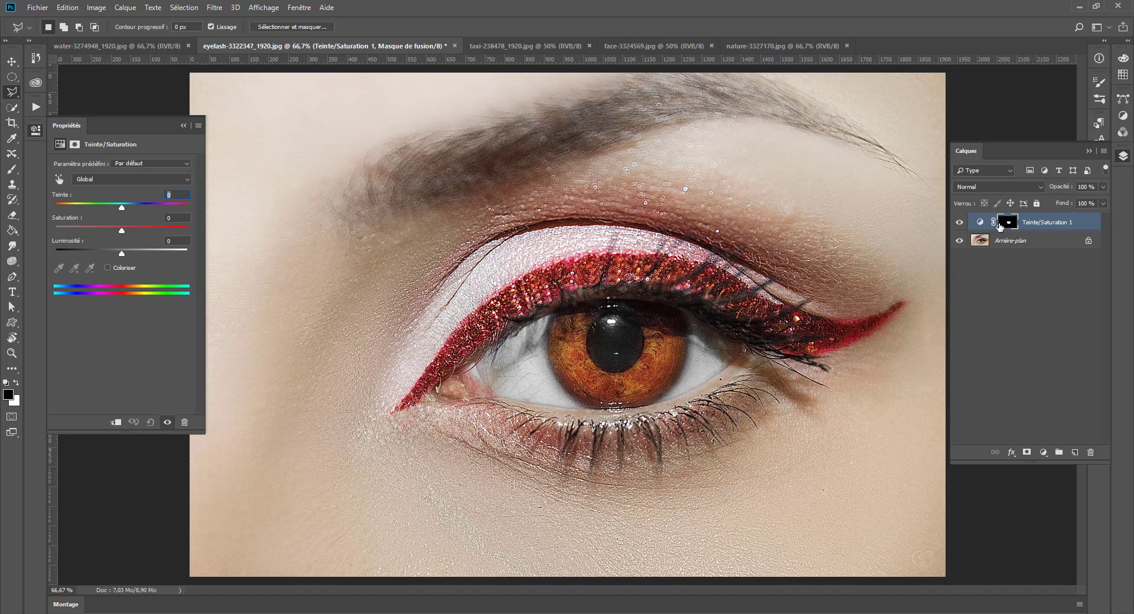
drag(120, 208, 188, 196)
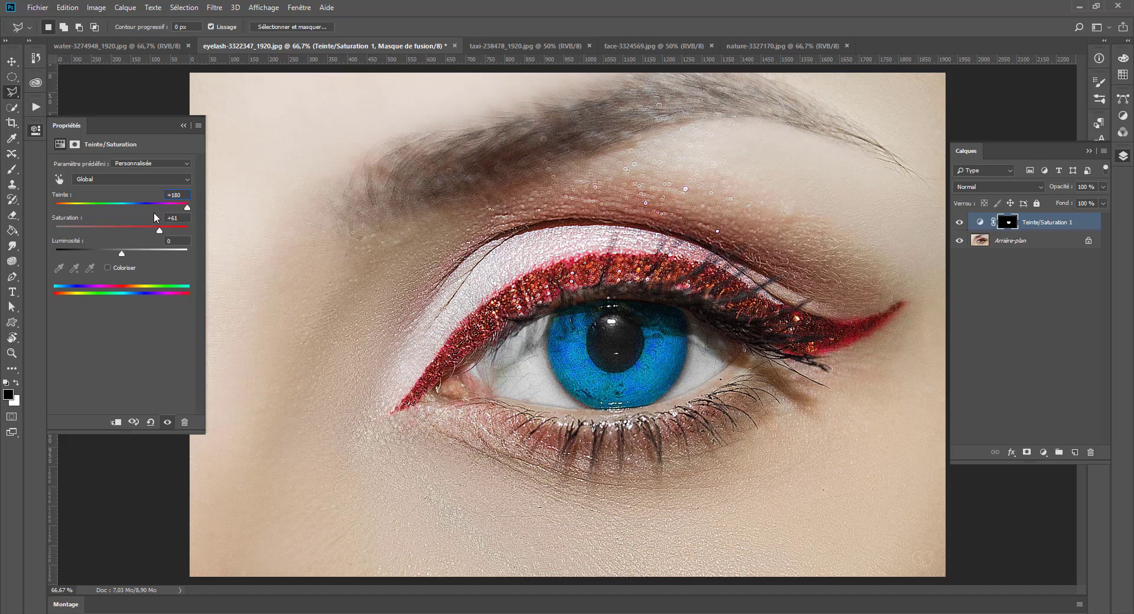
drag(153, 212, 148, 213)
Step: Start a Color Range selection on the background layer and sample the dark red of the eyeliner
click(1027, 243)
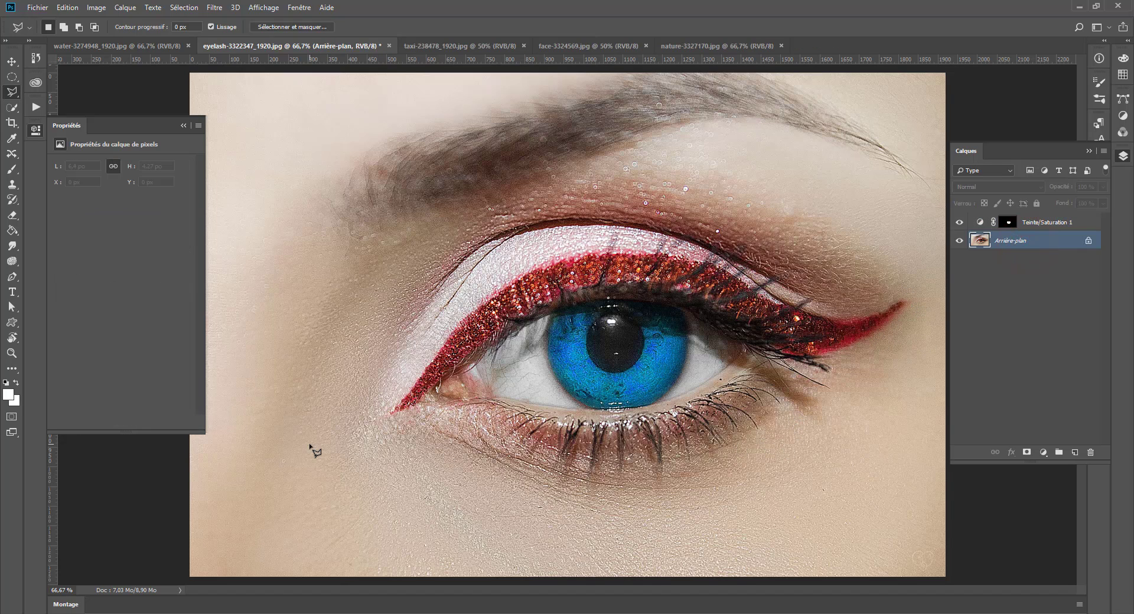
click(184, 7)
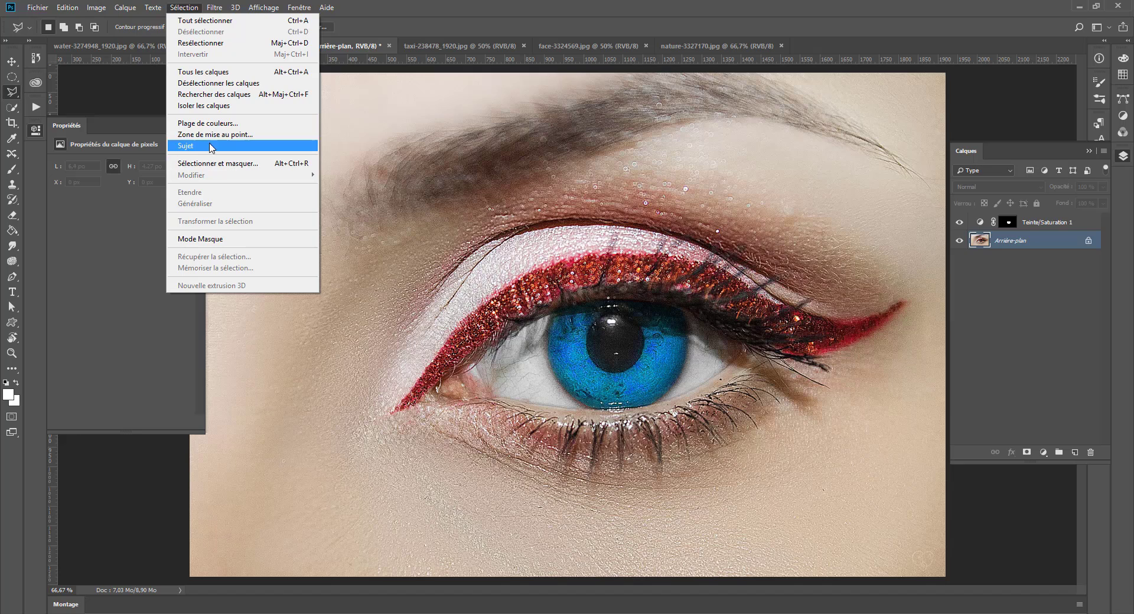
click(202, 123)
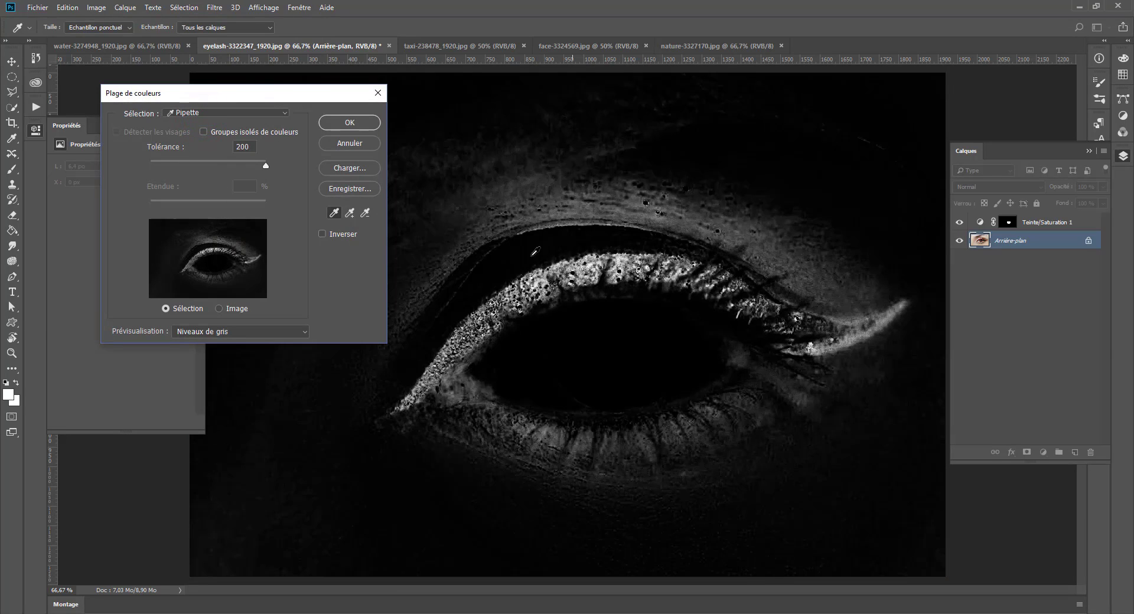
click(252, 313)
click(189, 308)
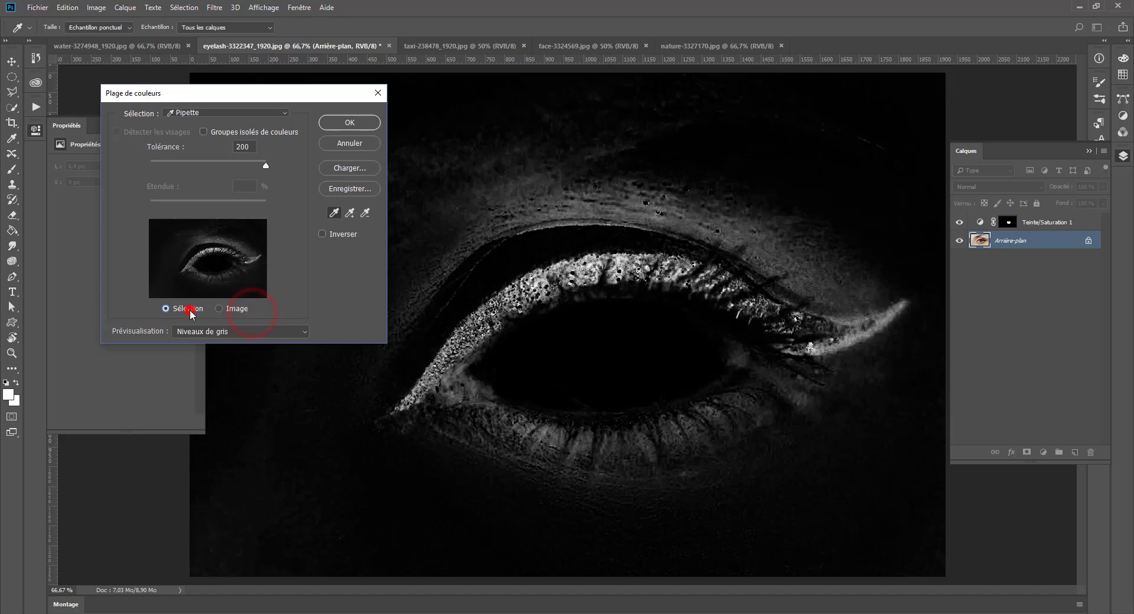
click(620, 264)
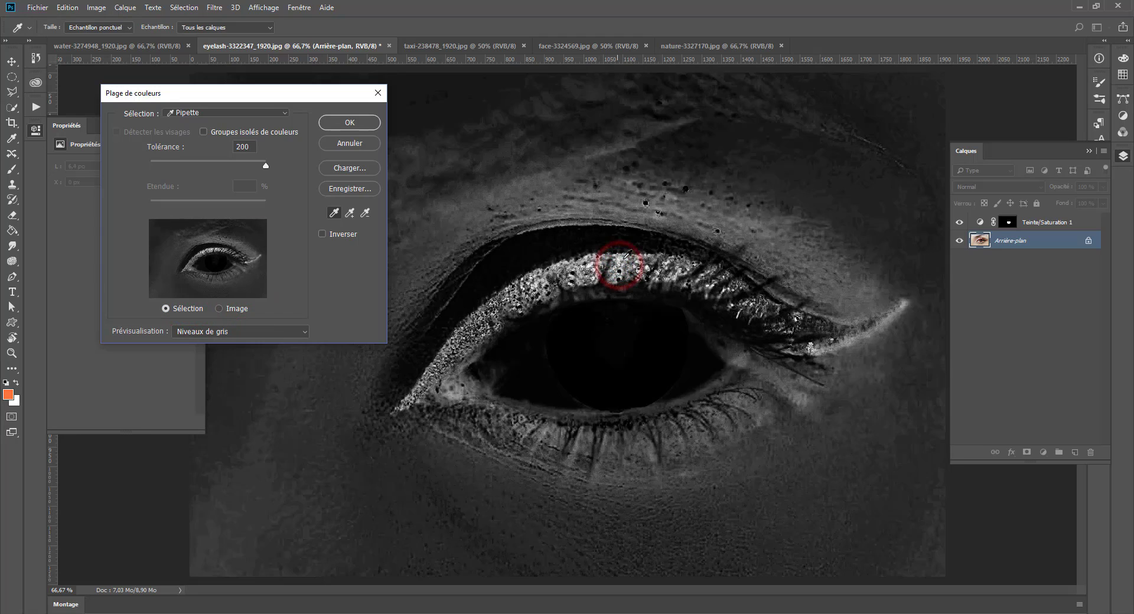
click(619, 268)
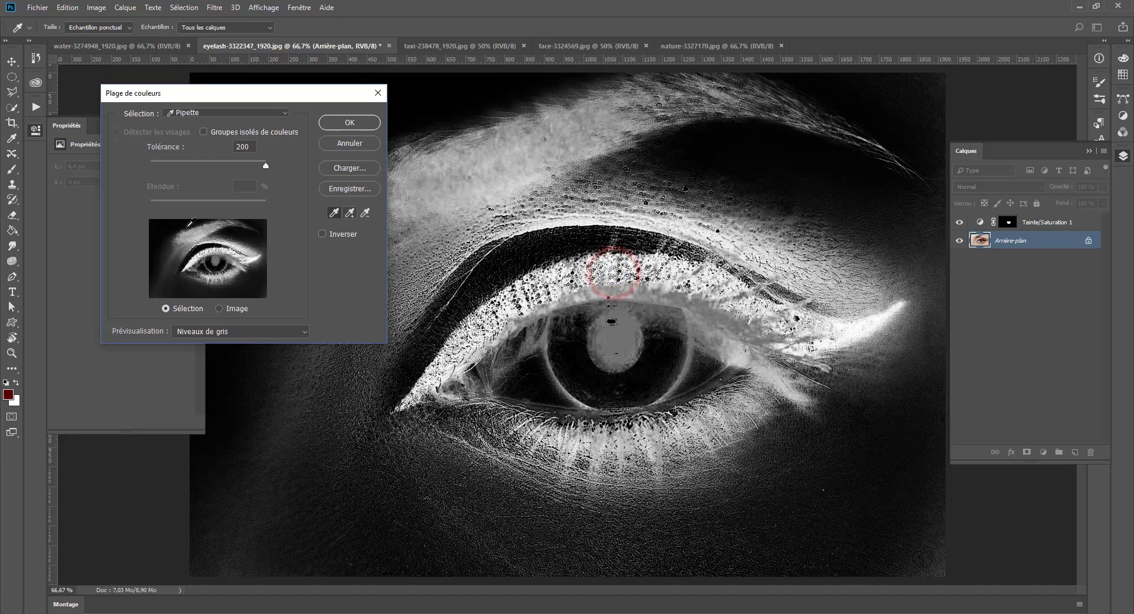
Step: Set the Color Range tolerance to 106 and apply the selection
drag(231, 160, 203, 163)
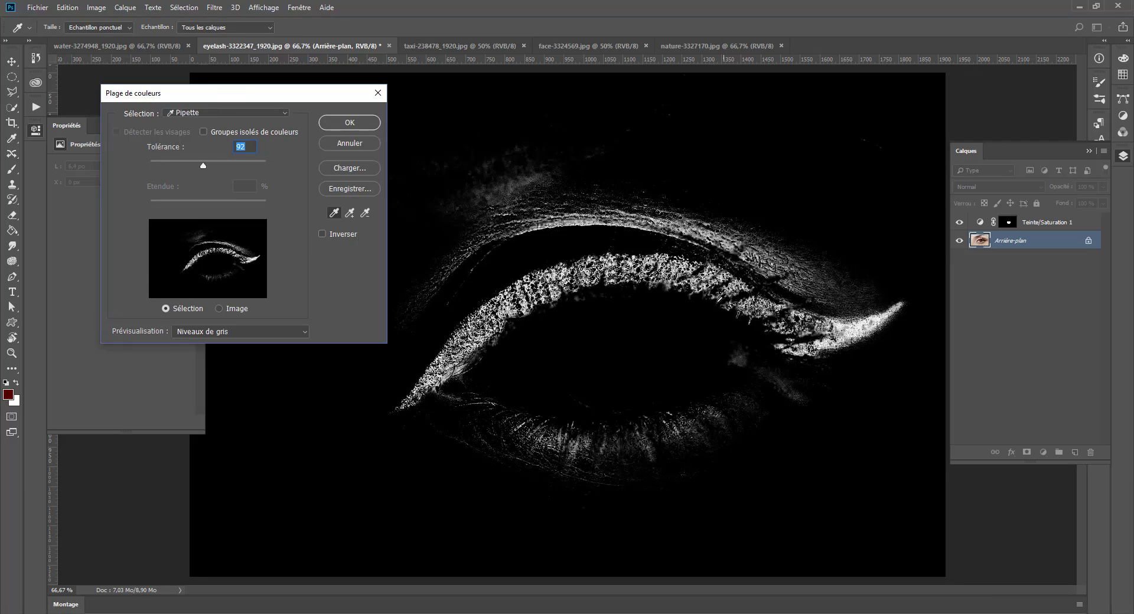
drag(204, 165, 212, 163)
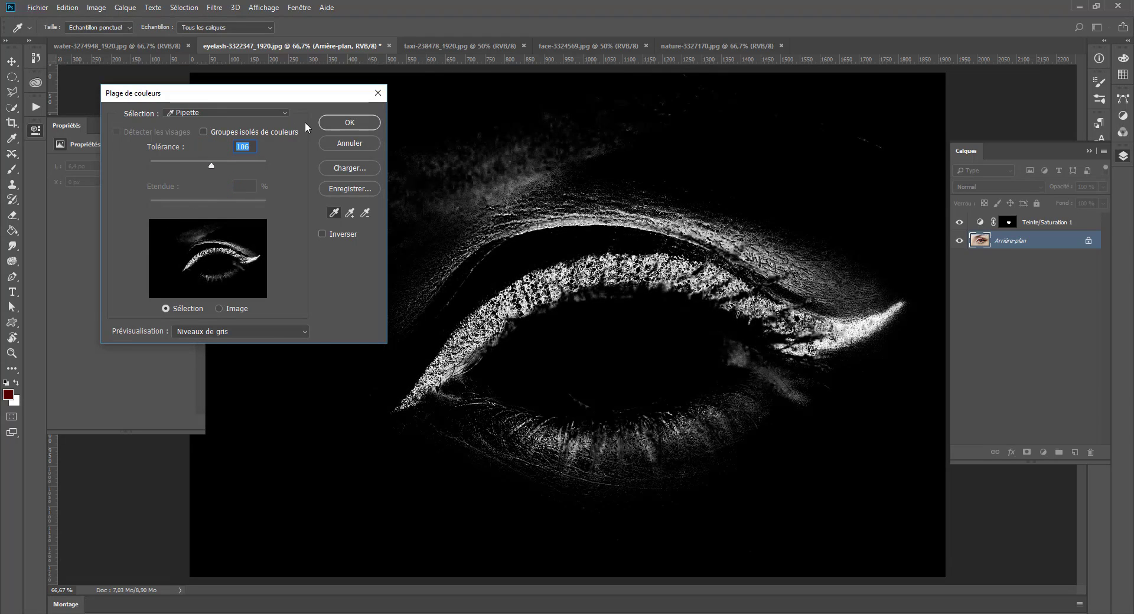
click(363, 120)
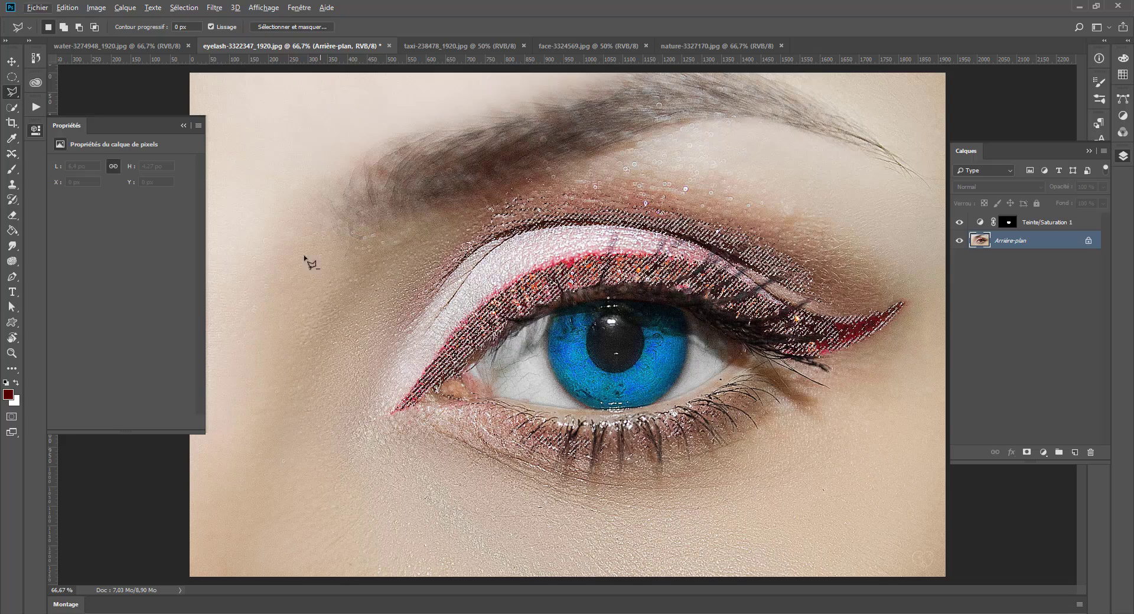
Step: Subtract the eyelid crease and the area above the eyeliner from the selection with the Polygonal Lasso
click(329, 440)
click(496, 263)
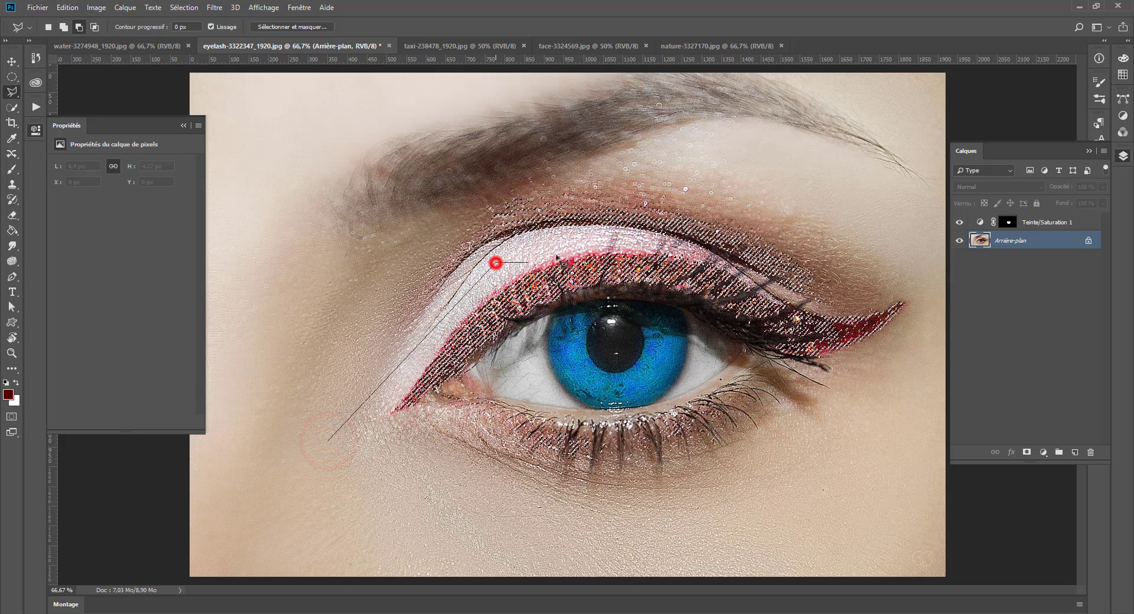
click(583, 244)
click(651, 241)
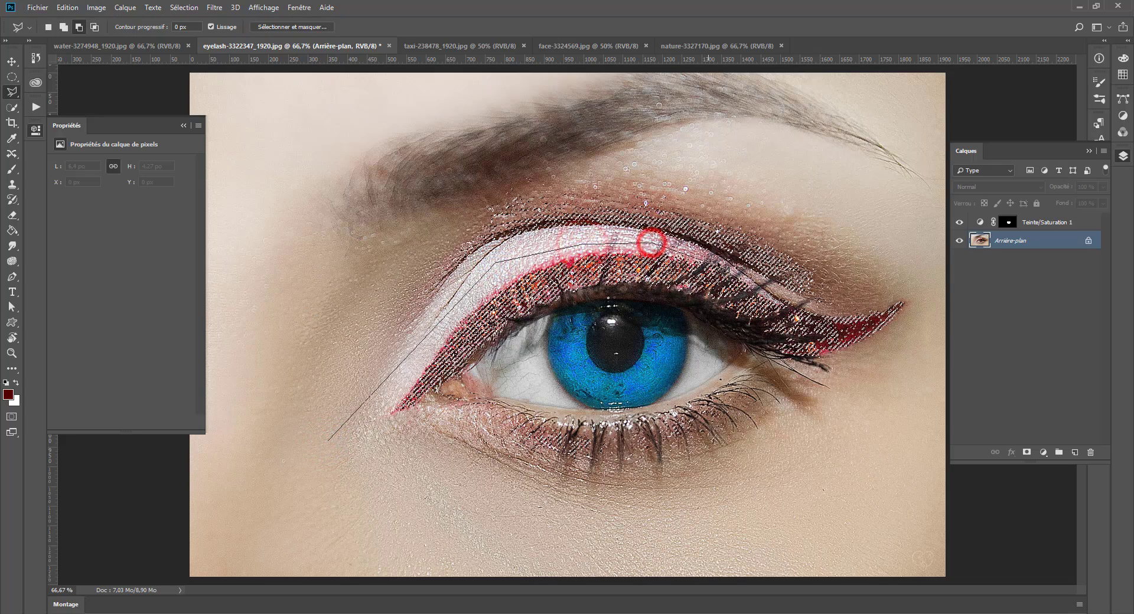
click(708, 258)
click(827, 316)
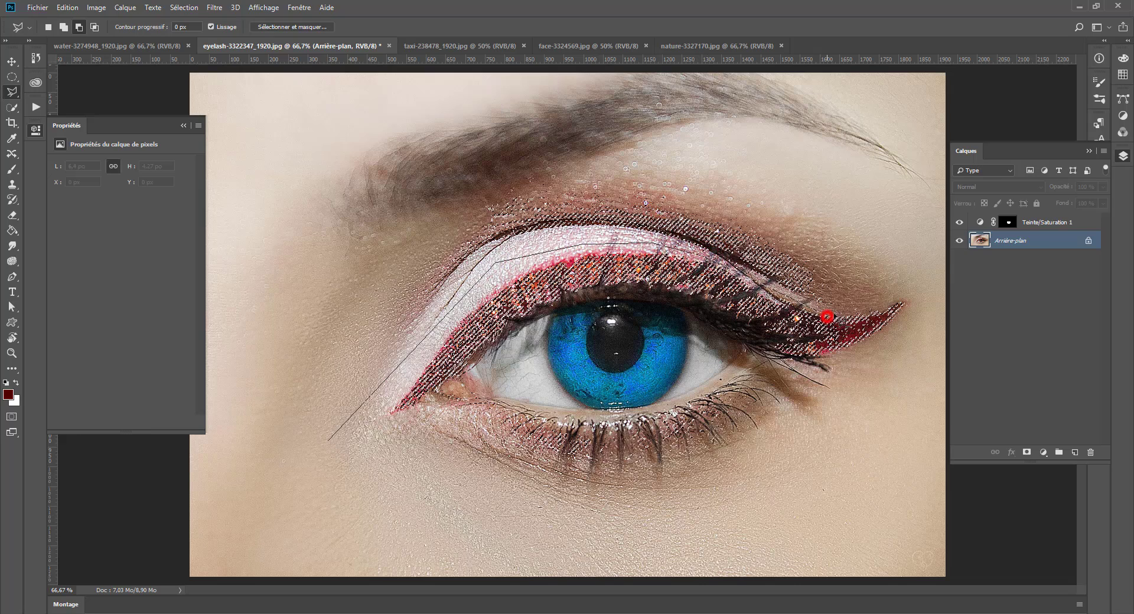
click(876, 309)
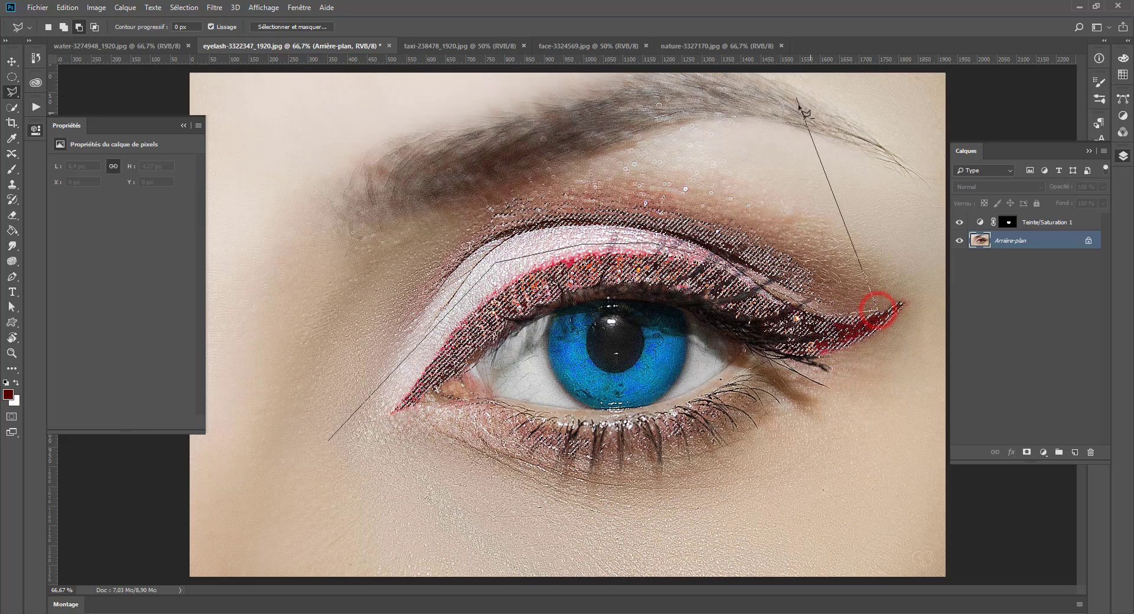
click(806, 148)
double_click(261, 237)
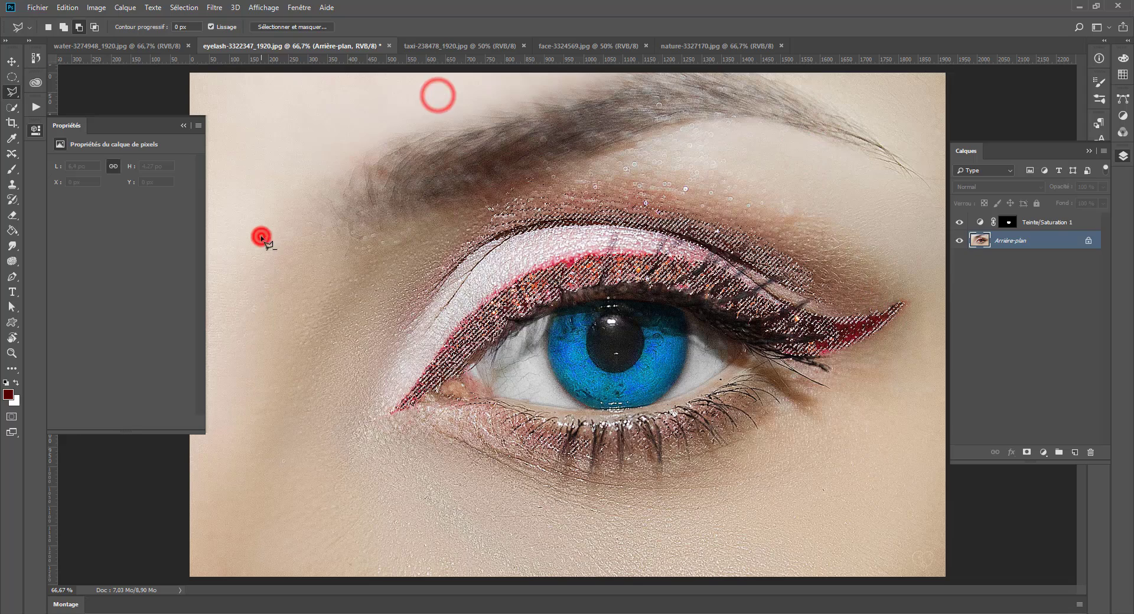
Step: Subtract the lower eyelid and lower lashes from the selection with the Polygonal Lasso, leaving only the upper eyeliner selected
click(522, 375)
click(436, 395)
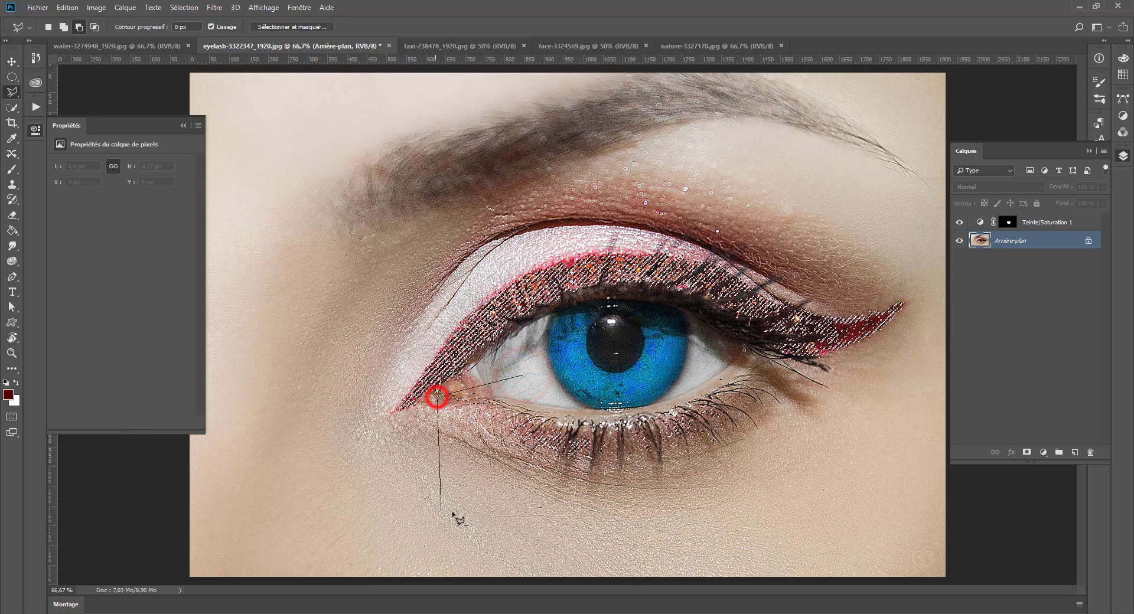
click(452, 512)
click(833, 488)
double_click(831, 391)
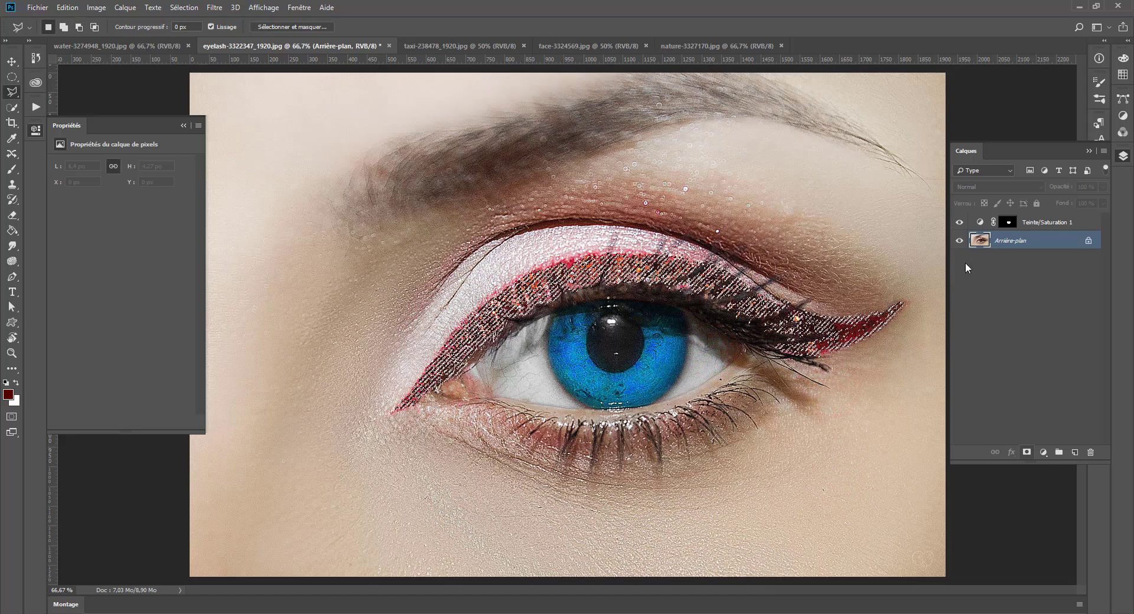
Step: Try a Color Balance adjustment layer on the selected eyeliner with extreme midtone values, and undo it
click(1043, 453)
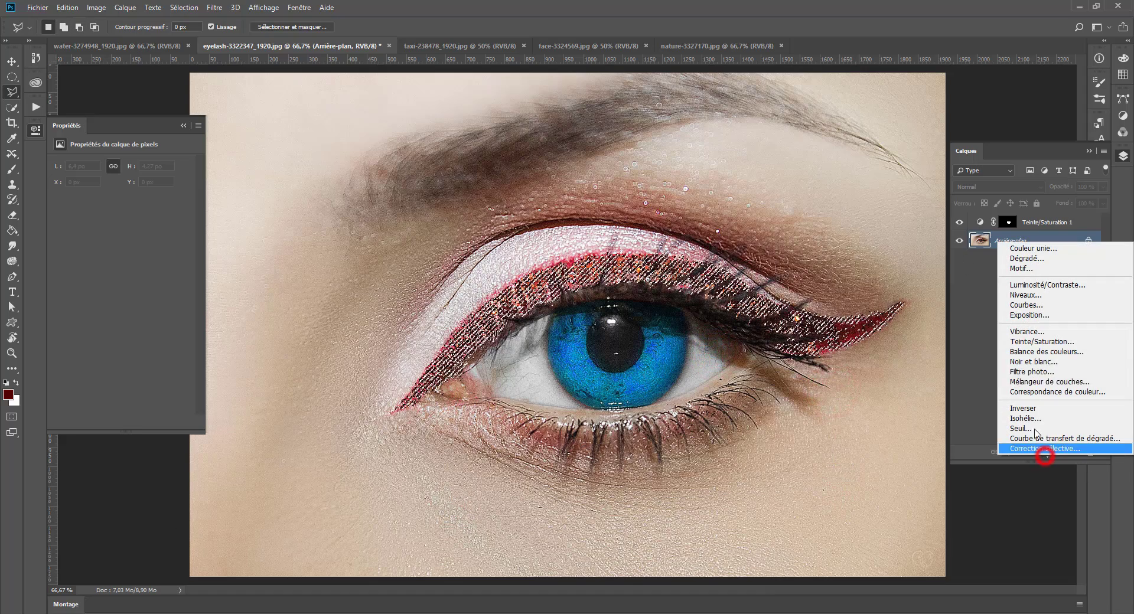
click(1022, 351)
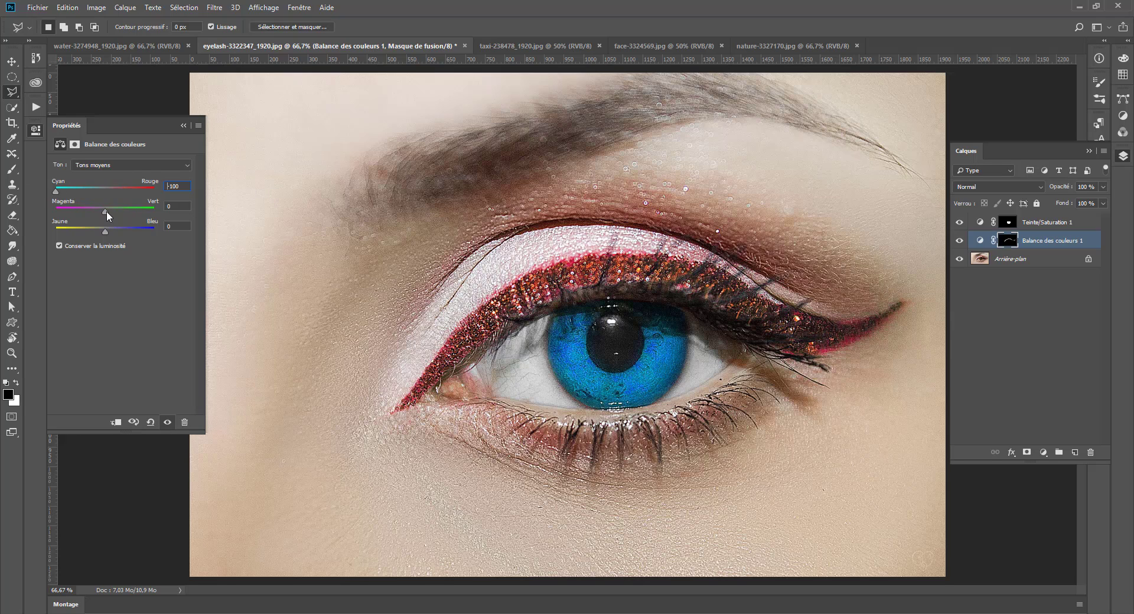
drag(122, 187, 236, 195)
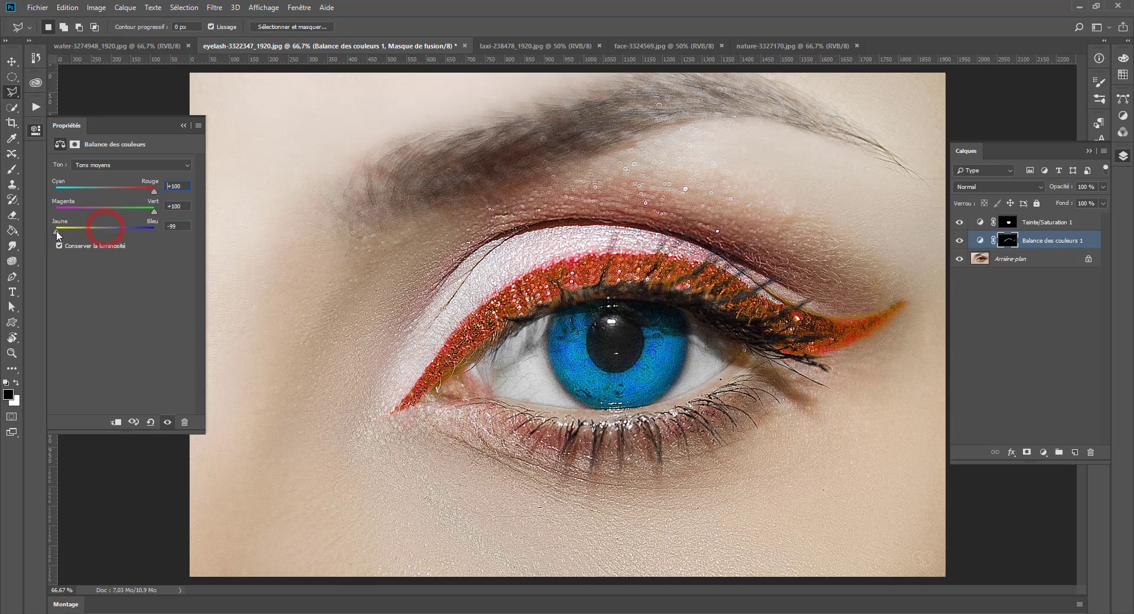
drag(57, 232, 189, 230)
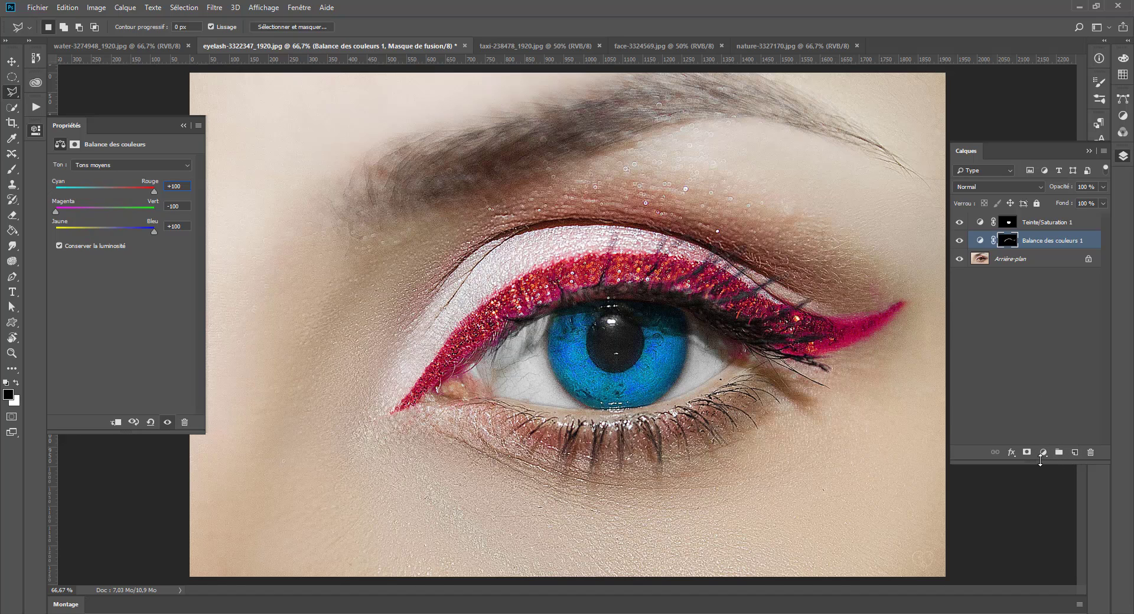
key(ctrl+z)
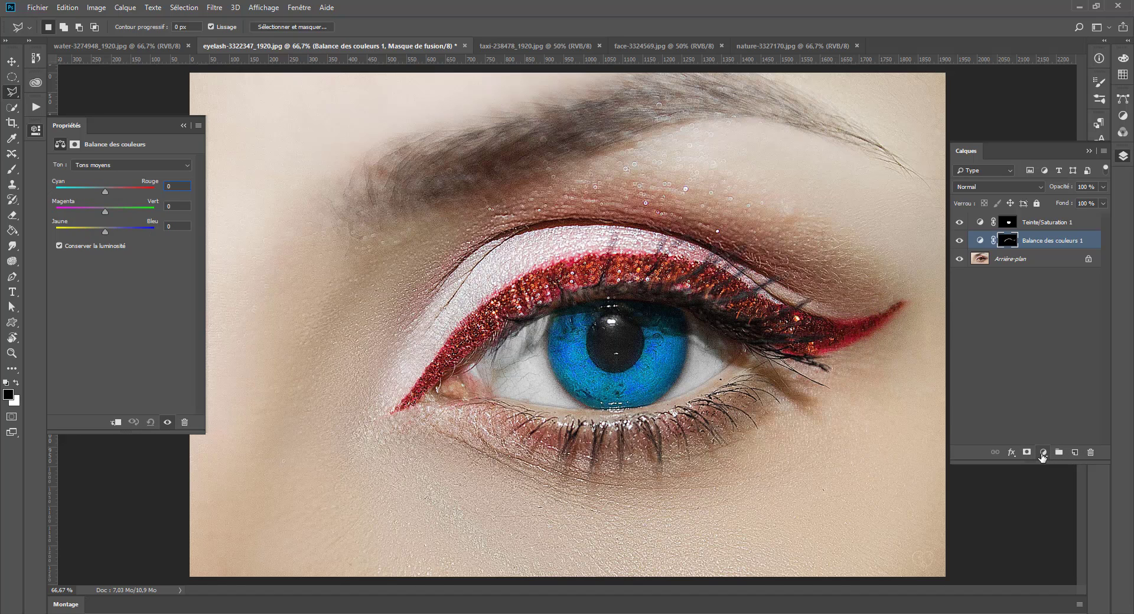
key(ctrl+z)
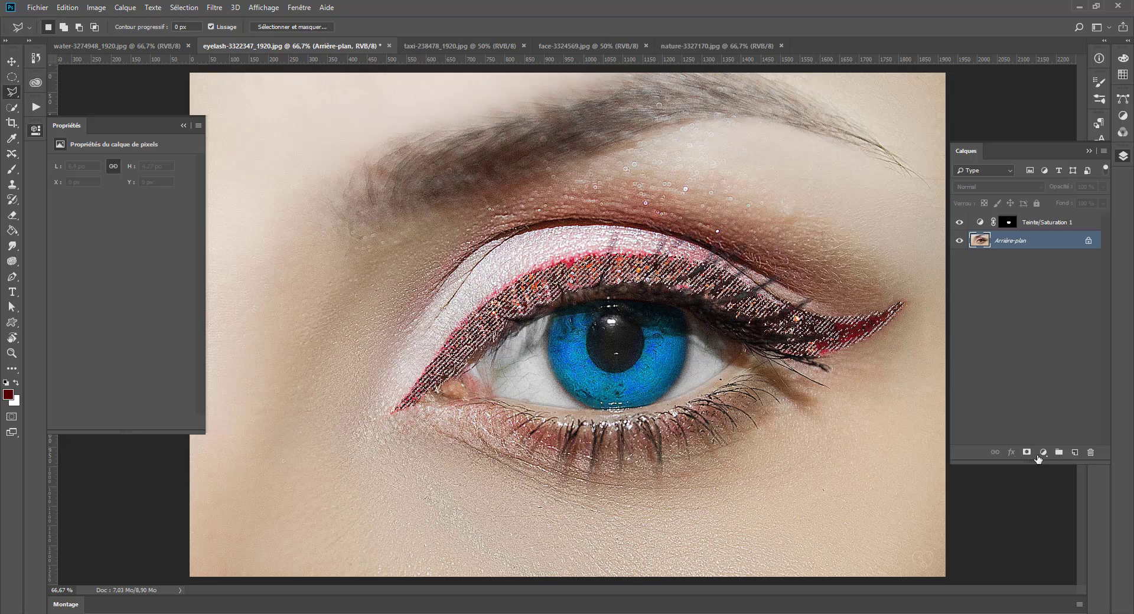
Step: Add a Selective Color adjustment layer for the selected eyeliner, with Grays set to Cyan -83, Magenta +81 and Yellow -76
click(1043, 453)
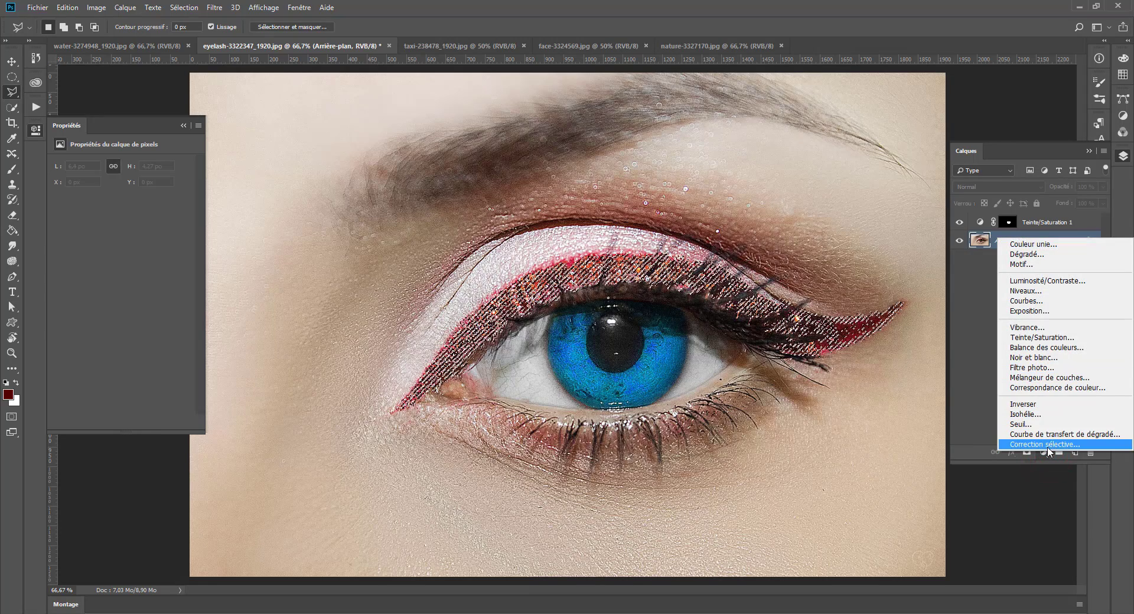
click(1044, 444)
mouse_move(122, 205)
mouse_down()
mouse_move(68, 203)
mouse_move(111, 203)
mouse_up()
click(125, 163)
click(128, 163)
click(130, 177)
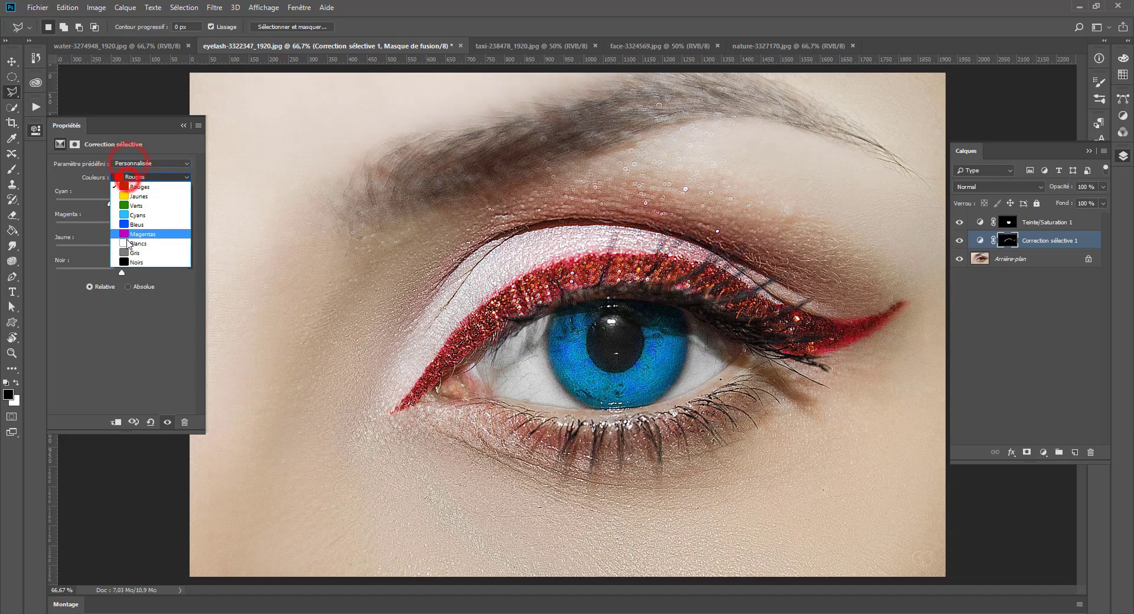
click(120, 244)
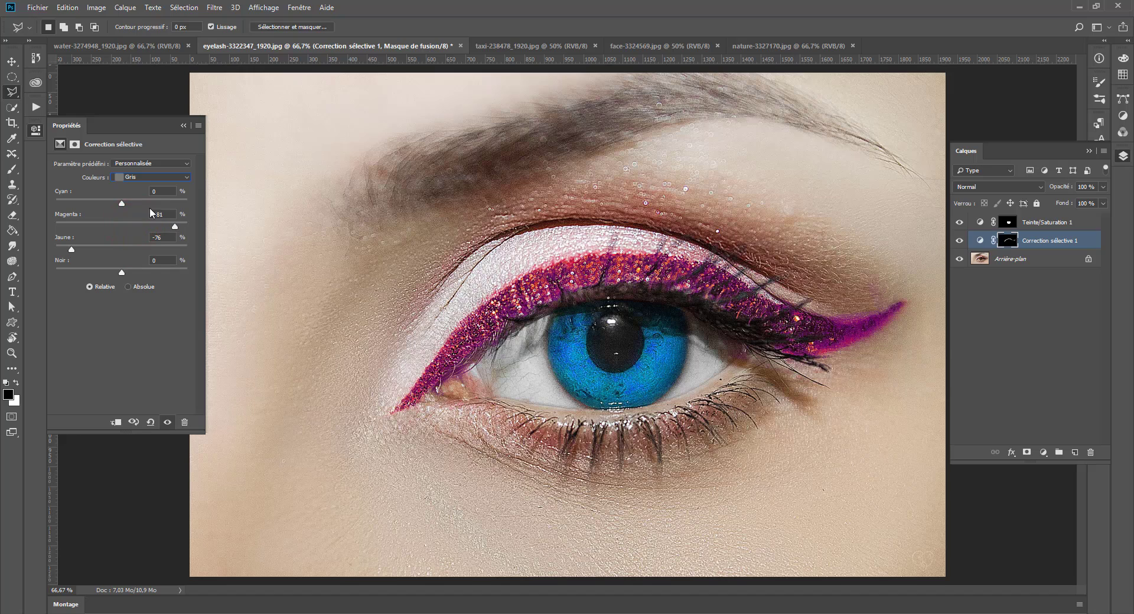
drag(83, 186, 67, 183)
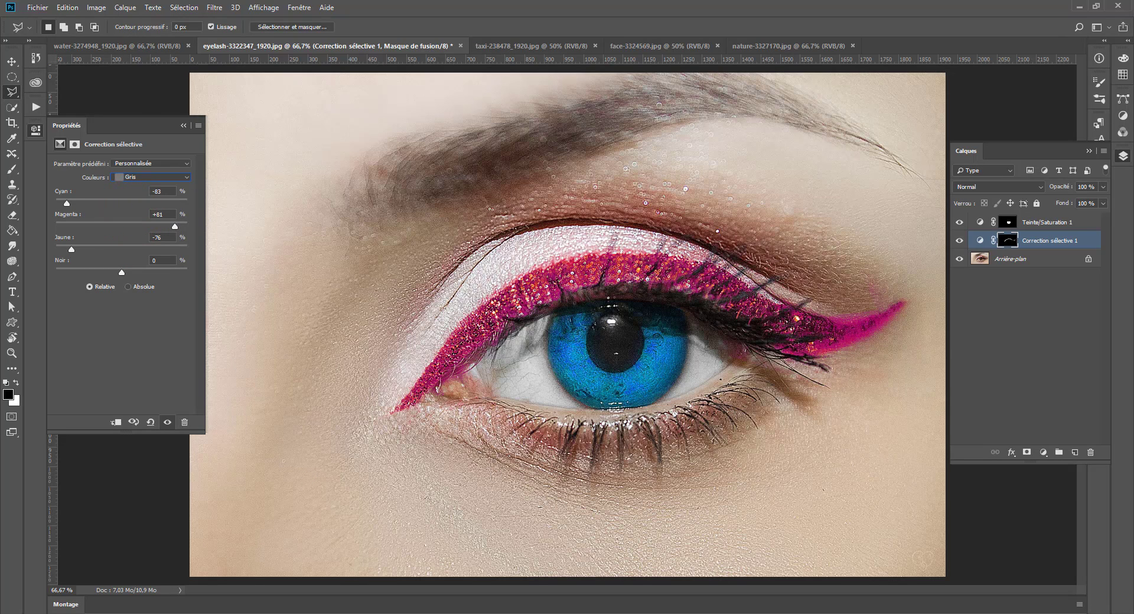
Step: Toggle the Selective Color and Hue/Saturation layers off and on to compare the eyeliner and iris with the original colors
click(959, 241)
click(959, 240)
click(959, 223)
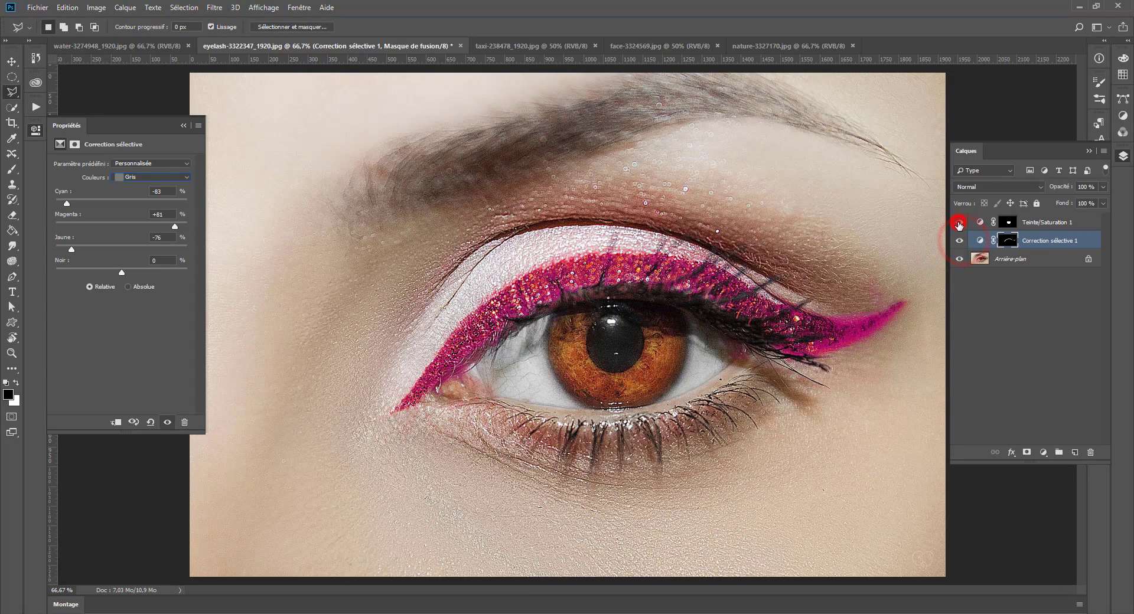
click(959, 222)
click(36, 129)
scroll(545, 279, down, 4)
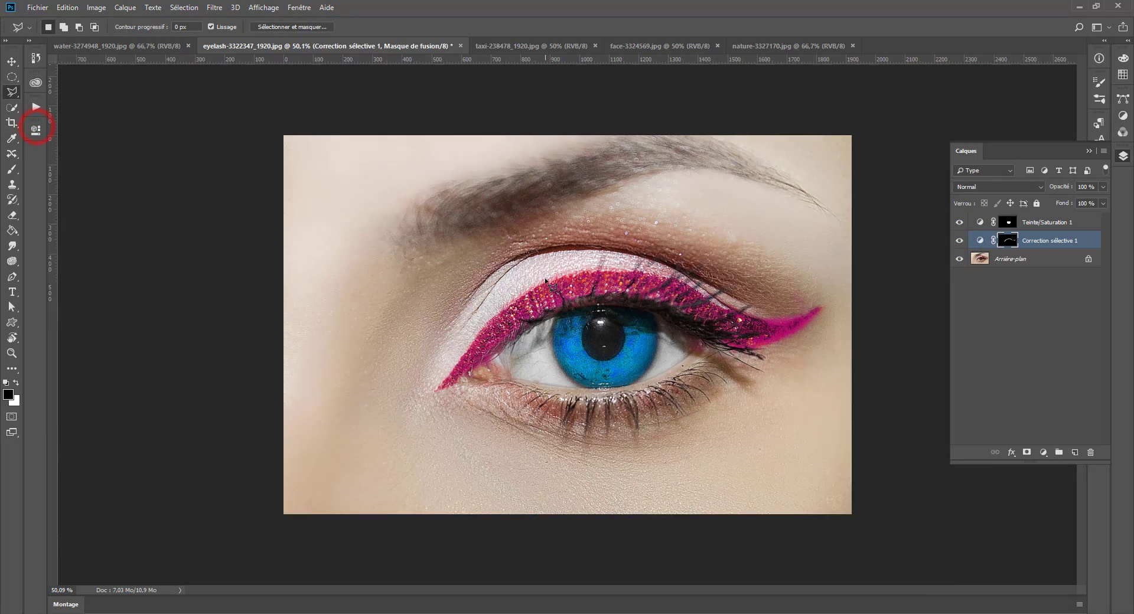
scroll(546, 280, up, 3)
Step: Change the Selective Color Grays of the eyeliner to Cyan +100, Magenta -87, Yellow -100 and Black +14
click(979, 242)
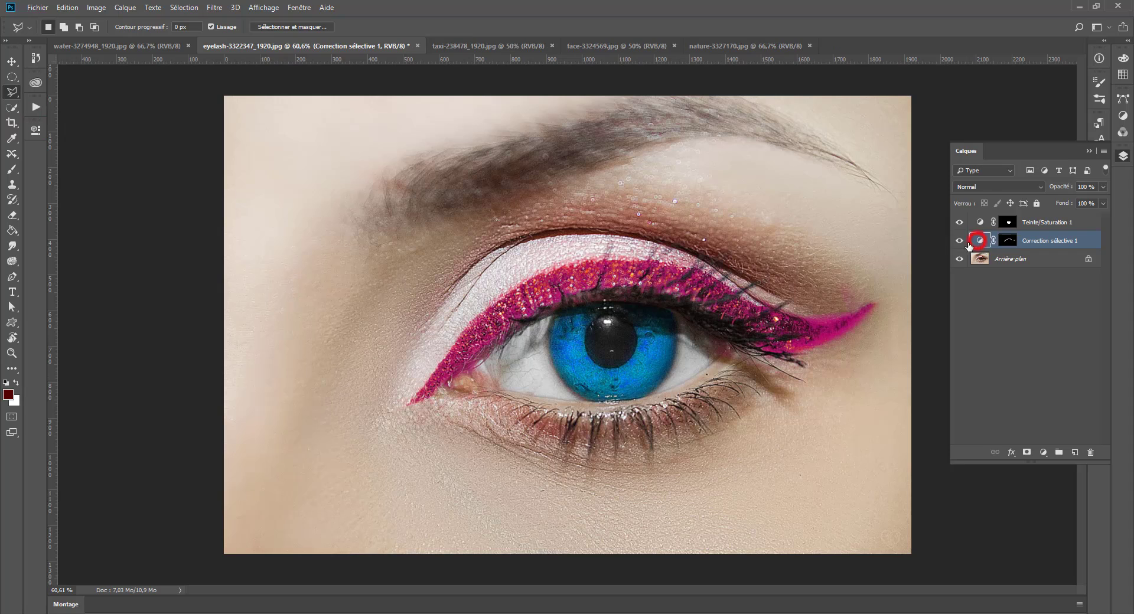
click(977, 241)
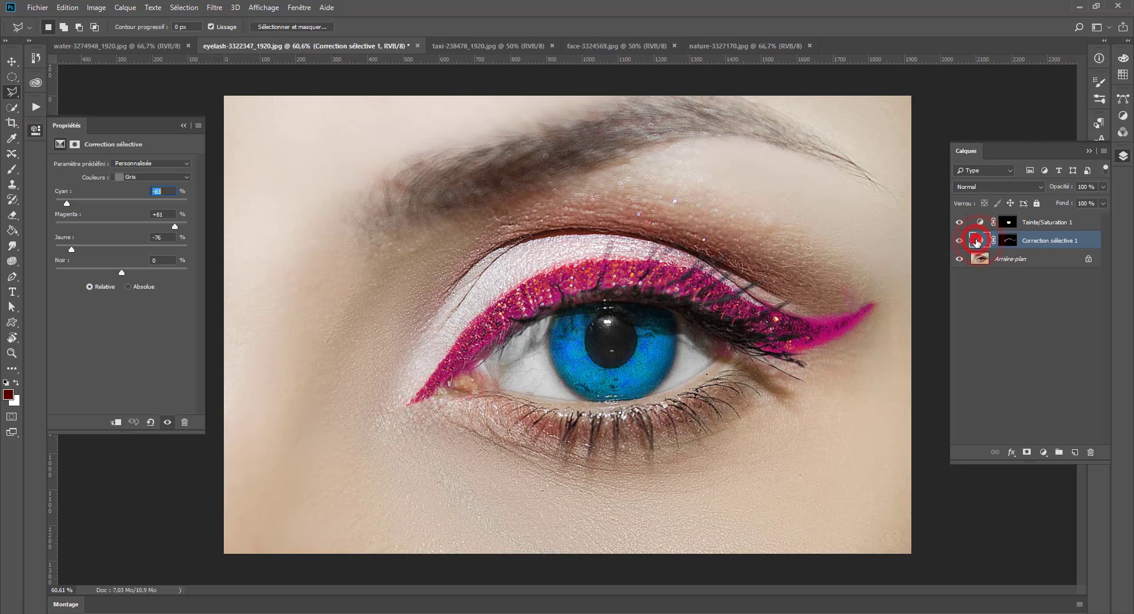
drag(65, 199, 175, 201)
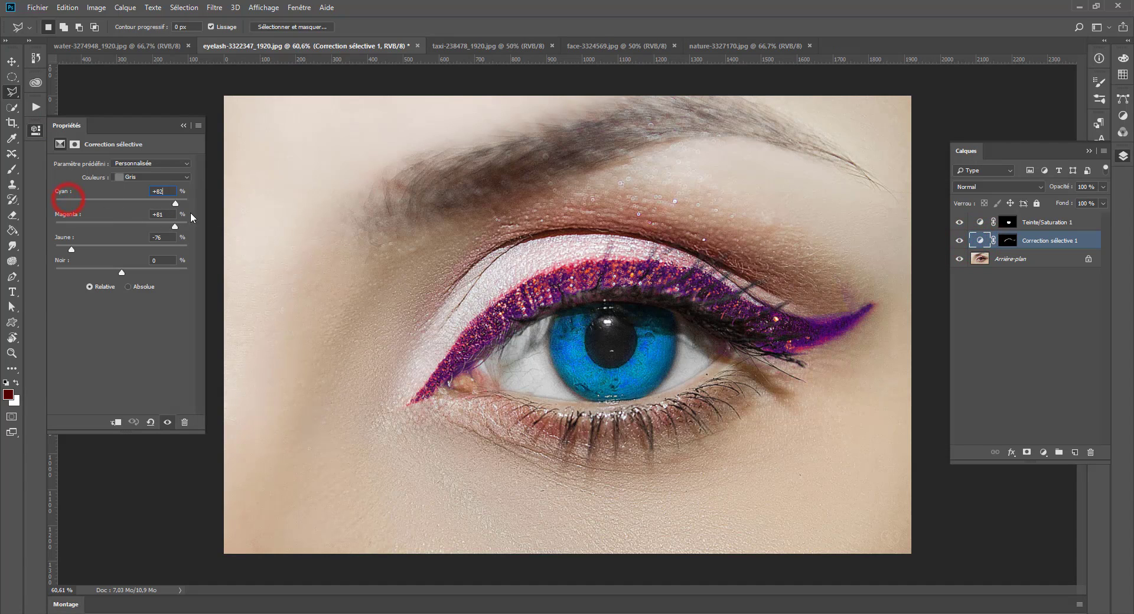
drag(120, 225, 65, 221)
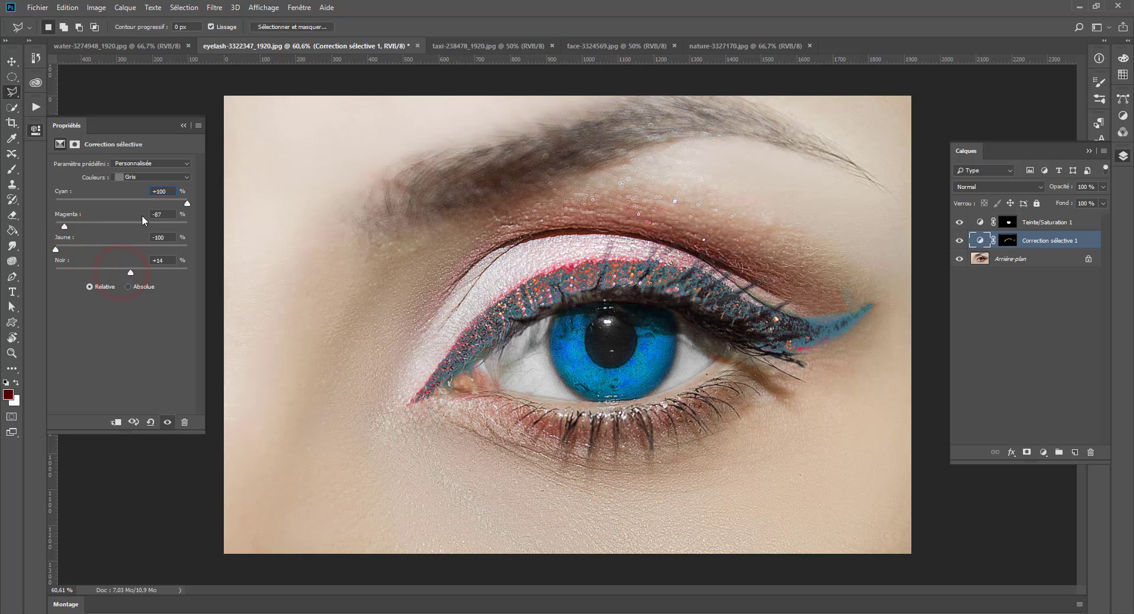
Step: Target the Selective Color layer's mask with the Brush tool, undo the test stroke and switch the foreground color to white
click(1006, 241)
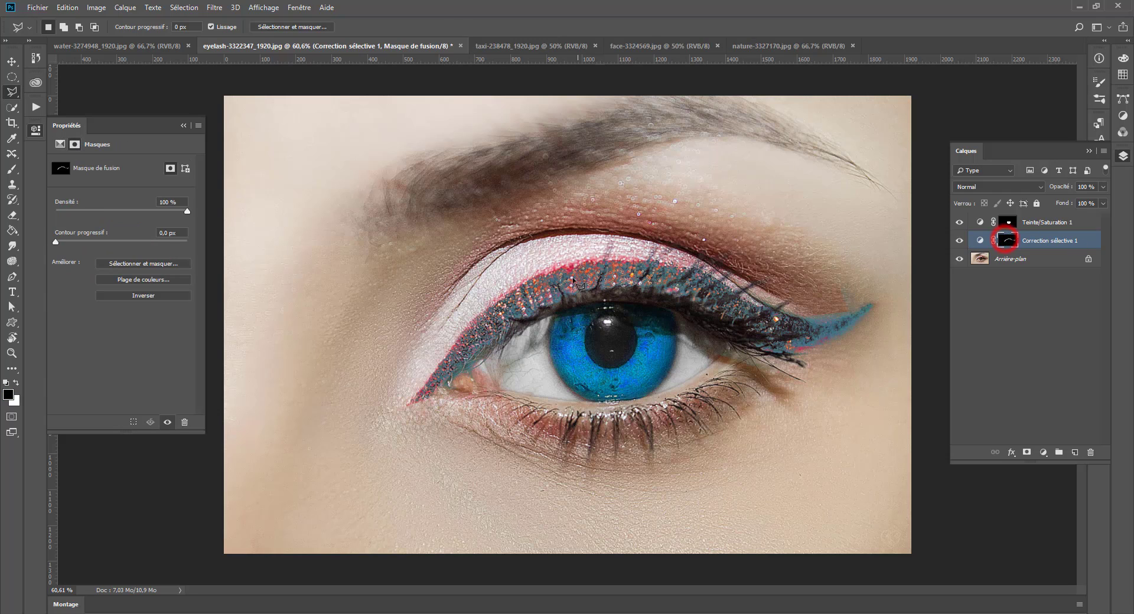
click(12, 172)
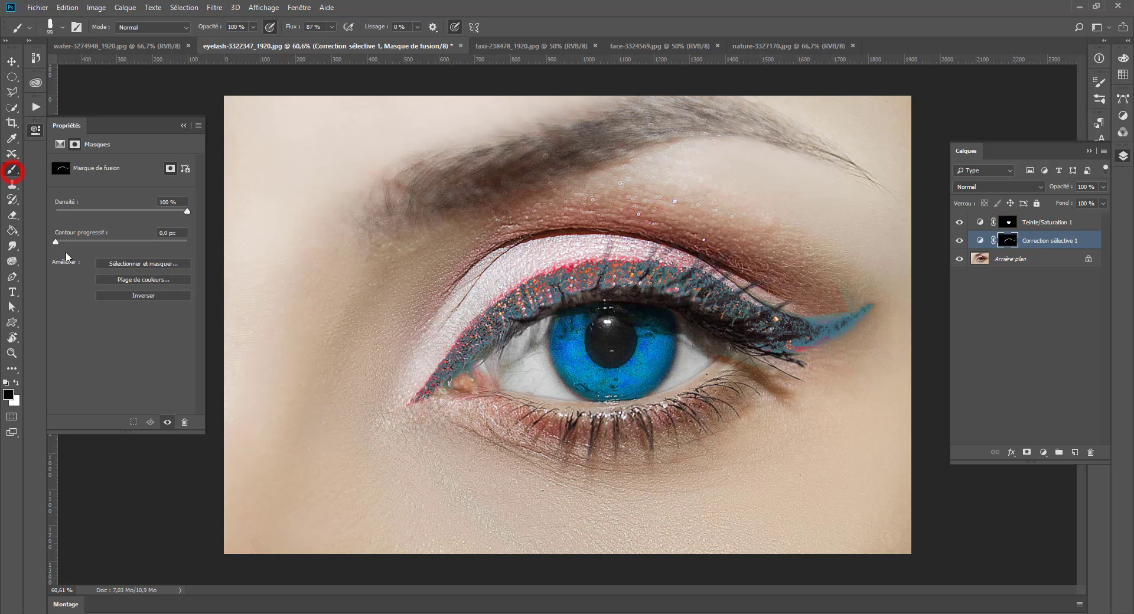
drag(551, 291, 529, 300)
key(ctrl+z)
key(x)
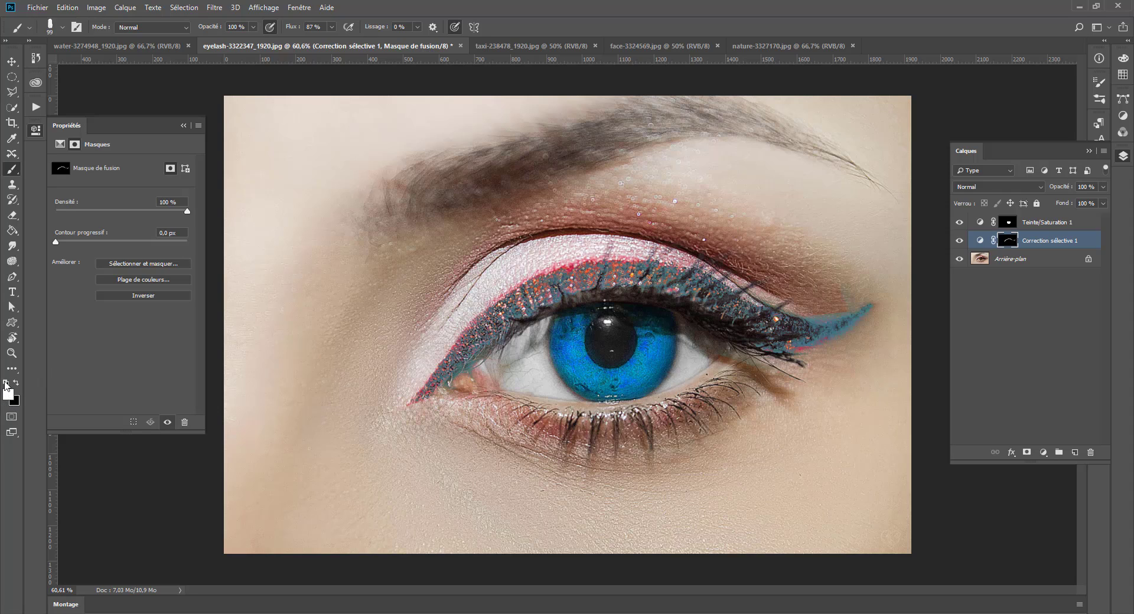
Step: Set the brush size to 66 px and try painting white on the mask along the eyeliner, undoing the strokes
click(1008, 243)
drag(551, 289, 482, 333)
key(ctrl+z)
right_click(496, 328)
drag(587, 274, 586, 275)
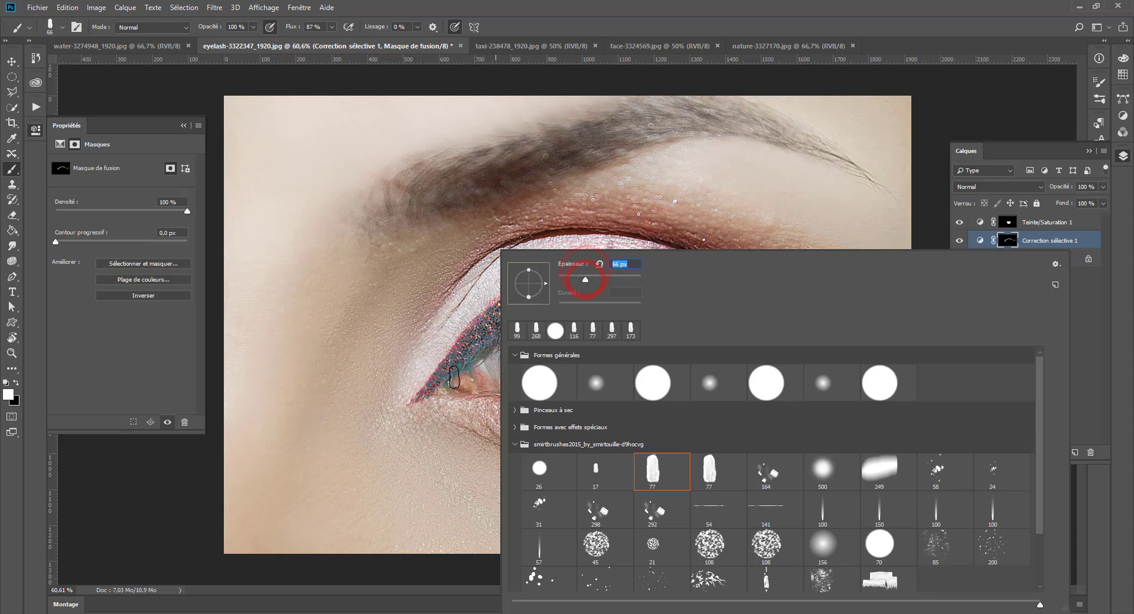
click(471, 341)
mouse_move(473, 341)
mouse_down()
mouse_move(528, 299)
mouse_move(620, 276)
mouse_move(792, 329)
mouse_move(902, 339)
mouse_move(874, 344)
mouse_move(864, 362)
mouse_move(659, 370)
mouse_up()
key(ctrl+z)
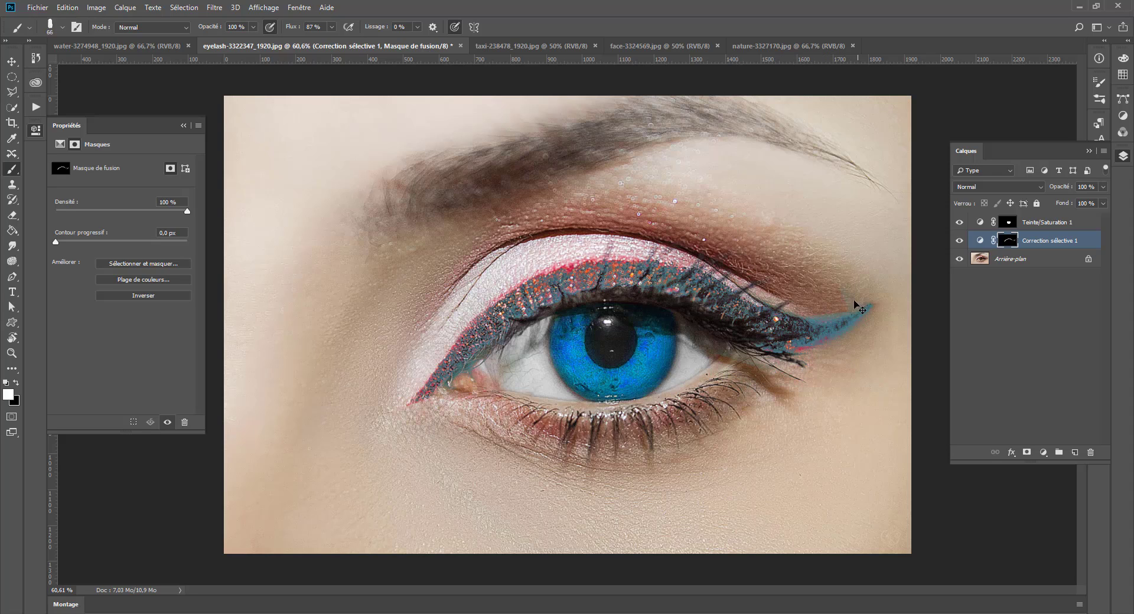
Step: Paint black on the mask above the eyeliner's outer wing to remove the blue spill, and switch back to white
key(x)
click(837, 286)
key(x)
Step: Set the brush flow to 100%, choose a soft round brush with 0% hardness, and paint the eyeliner's inner part on the mask
drag(333, 27, 351, 42)
click(253, 28)
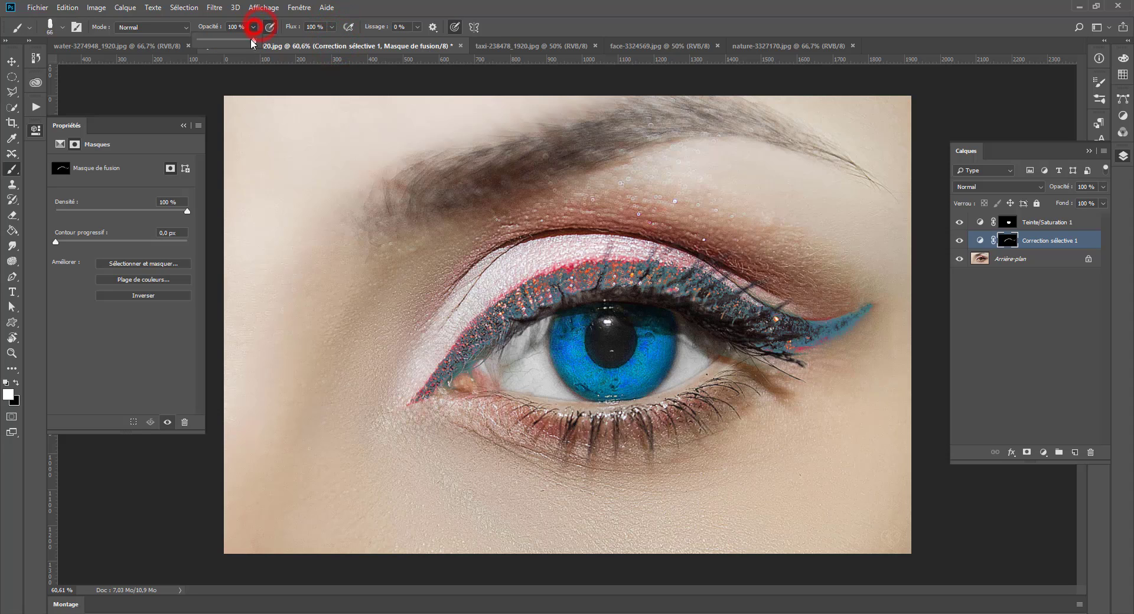
right_click(558, 295)
click(778, 384)
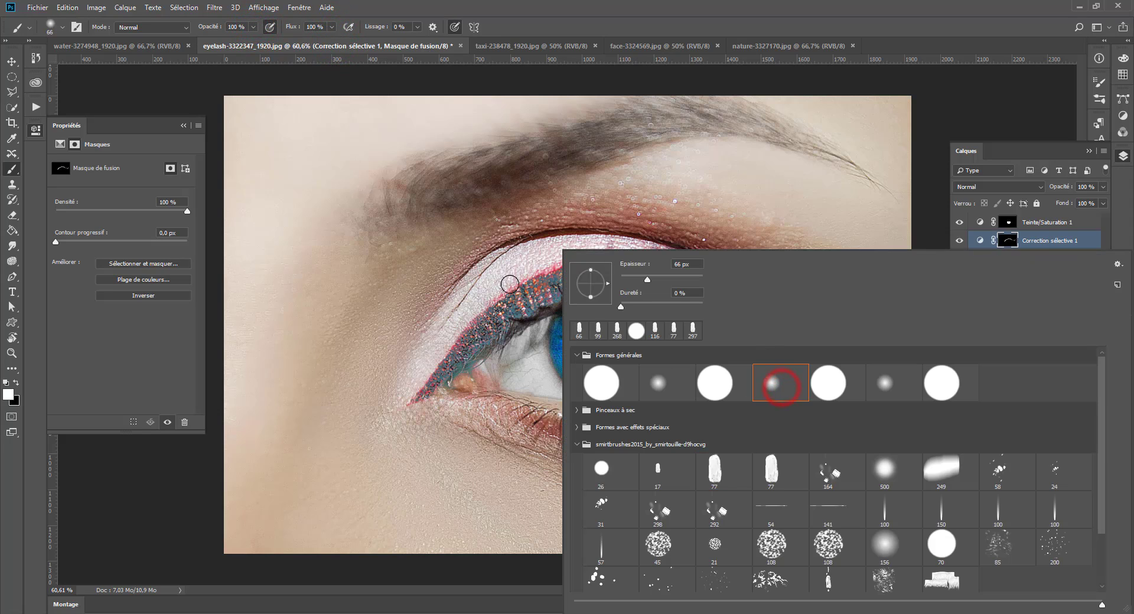
mouse_move(536, 295)
mouse_down()
mouse_move(452, 361)
mouse_move(488, 305)
mouse_move(551, 299)
mouse_move(535, 286)
mouse_move(562, 283)
mouse_up()
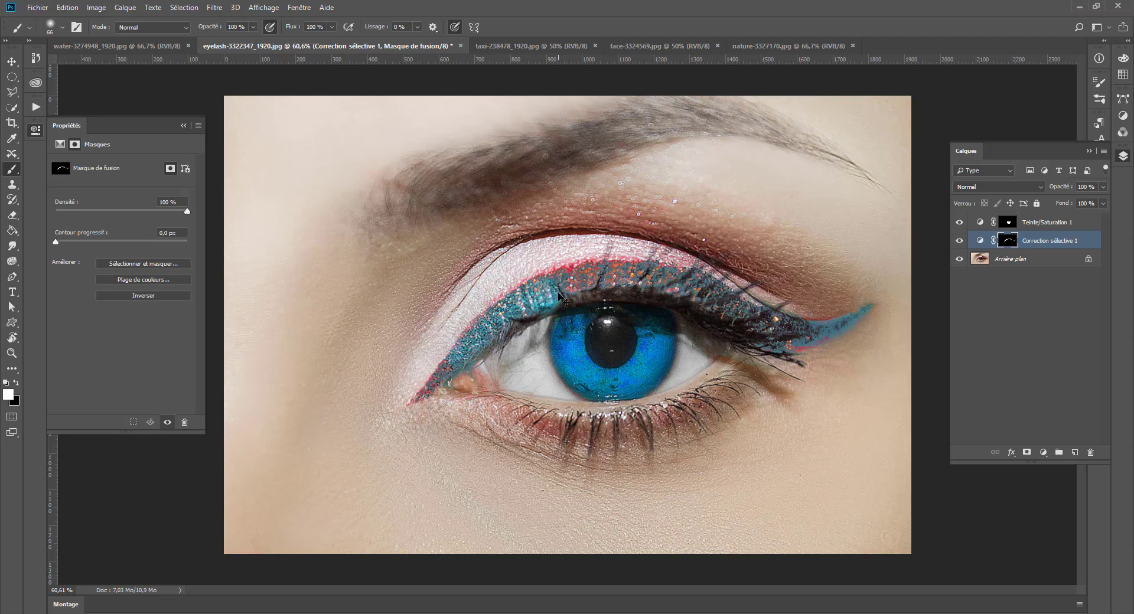
Step: Set the brush opacity to 35% and paint white on the mask along the eyeliner, from above the iris to the inner corner
click(251, 30)
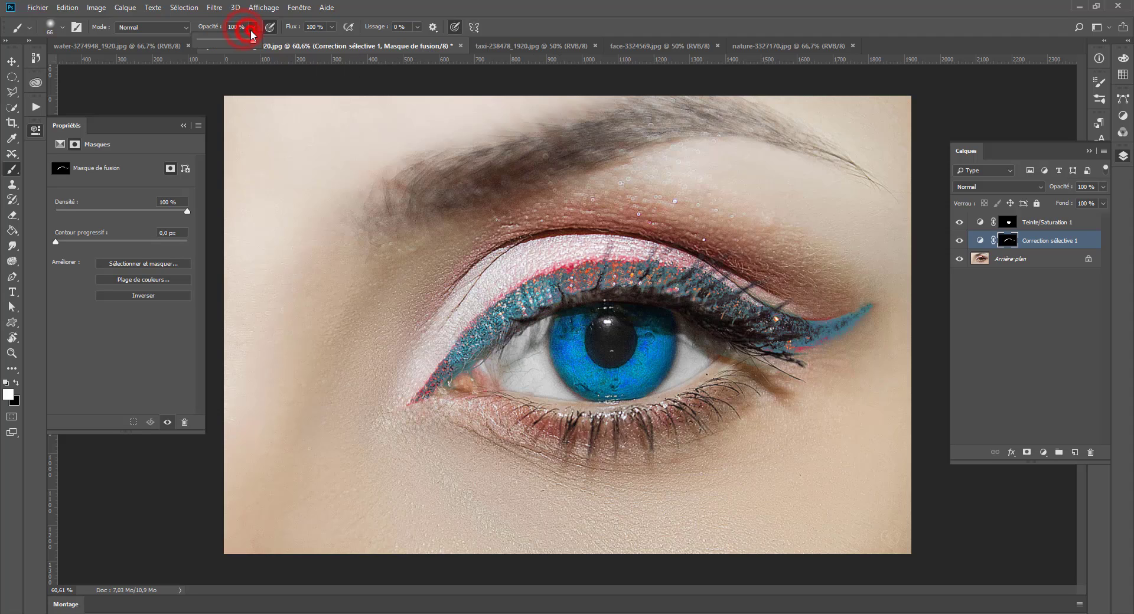
drag(586, 282, 581, 278)
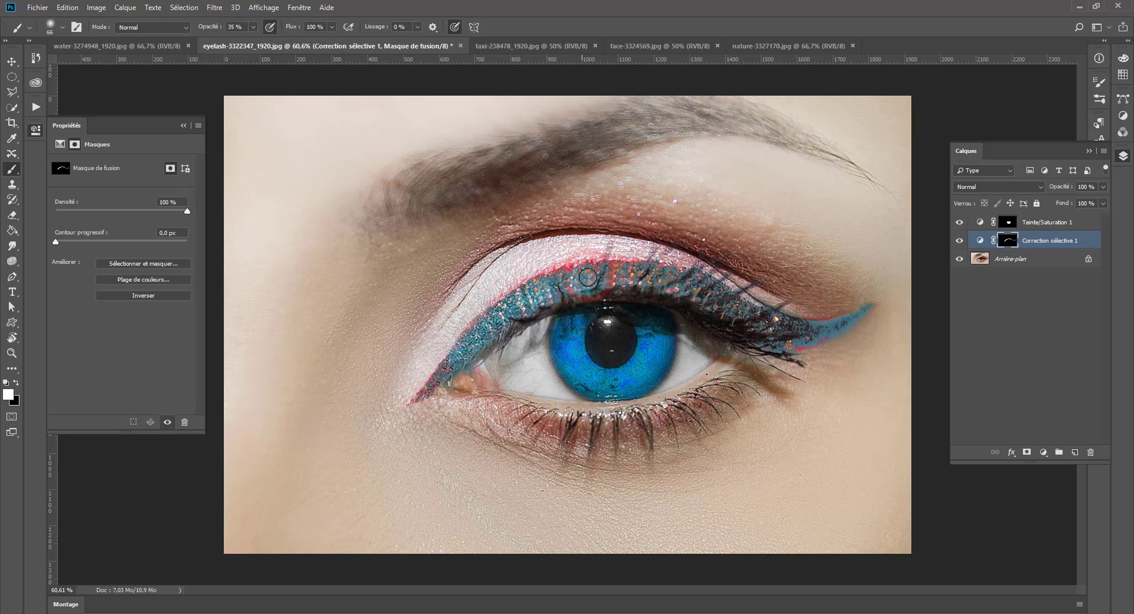
click(610, 279)
click(580, 261)
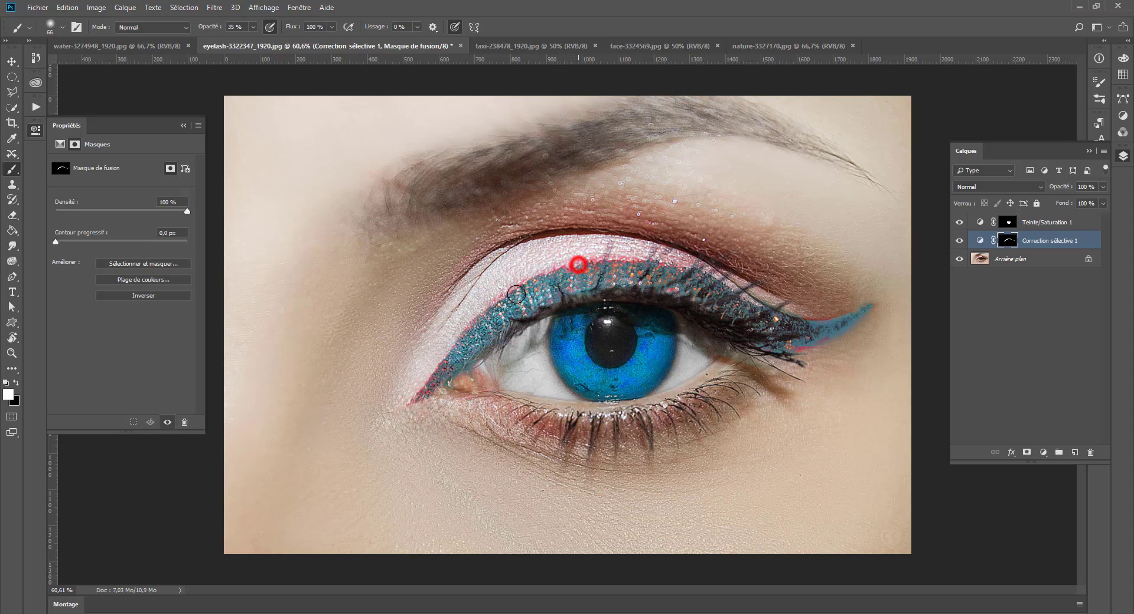
click(519, 293)
click(470, 334)
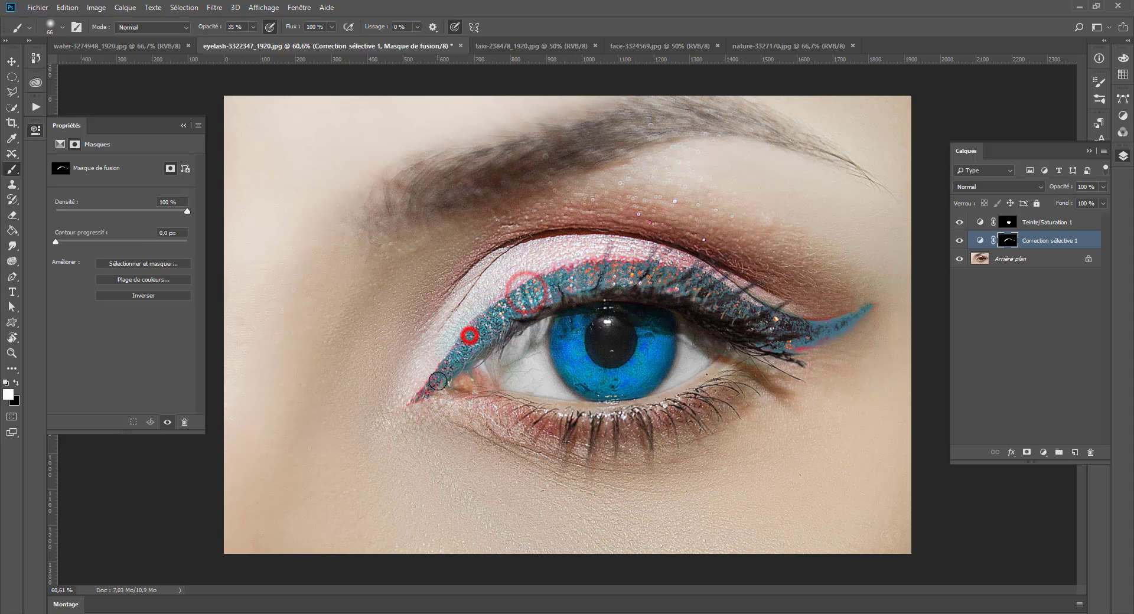
click(450, 364)
click(421, 392)
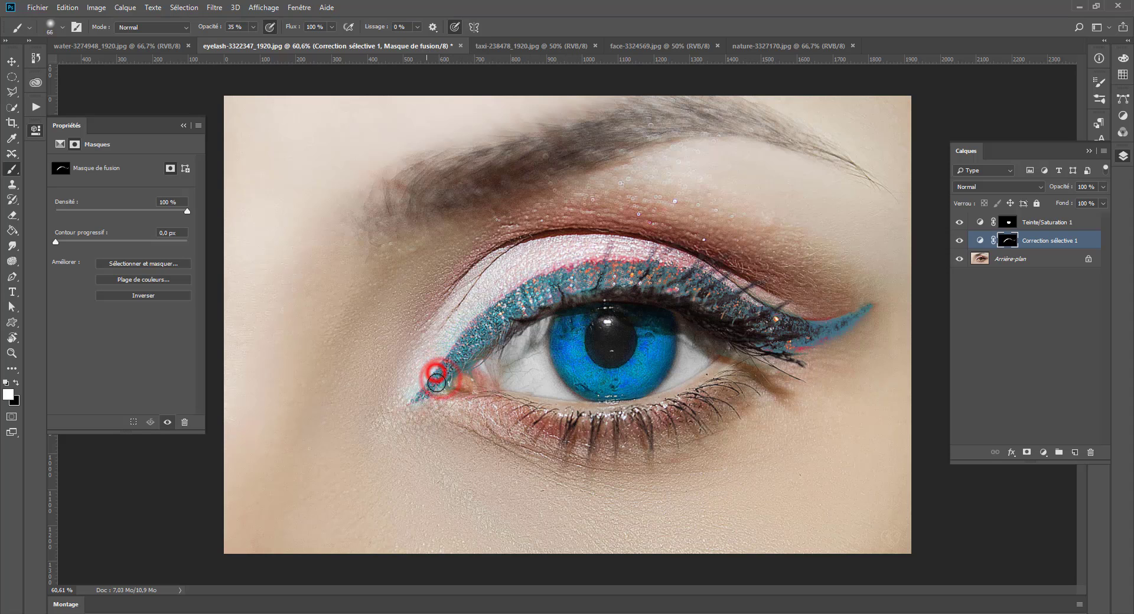
Step: Touch up the lower edge of the eyeliner's outer wing on the mask, alternating white and black
mouse_move(800, 345)
mouse_down()
mouse_move(861, 313)
mouse_move(868, 329)
mouse_move(815, 352)
mouse_up()
key(x)
key(x)
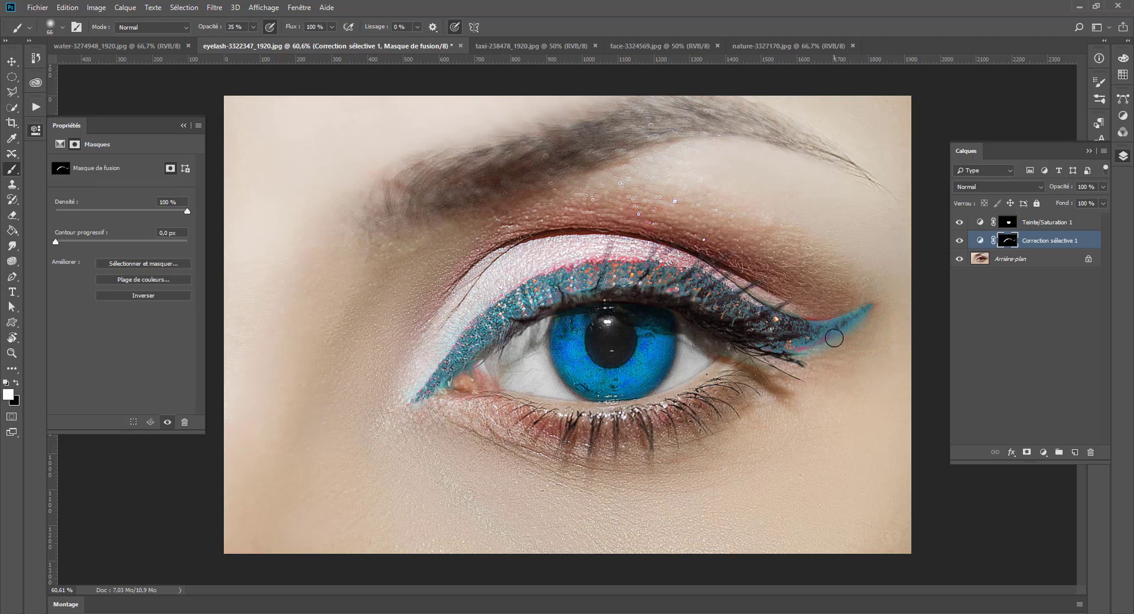
key(x)
drag(835, 346, 813, 352)
Step: Add a new empty layer above the first Selective Color layer and a second Selective Color adjustment layer above it
click(1076, 453)
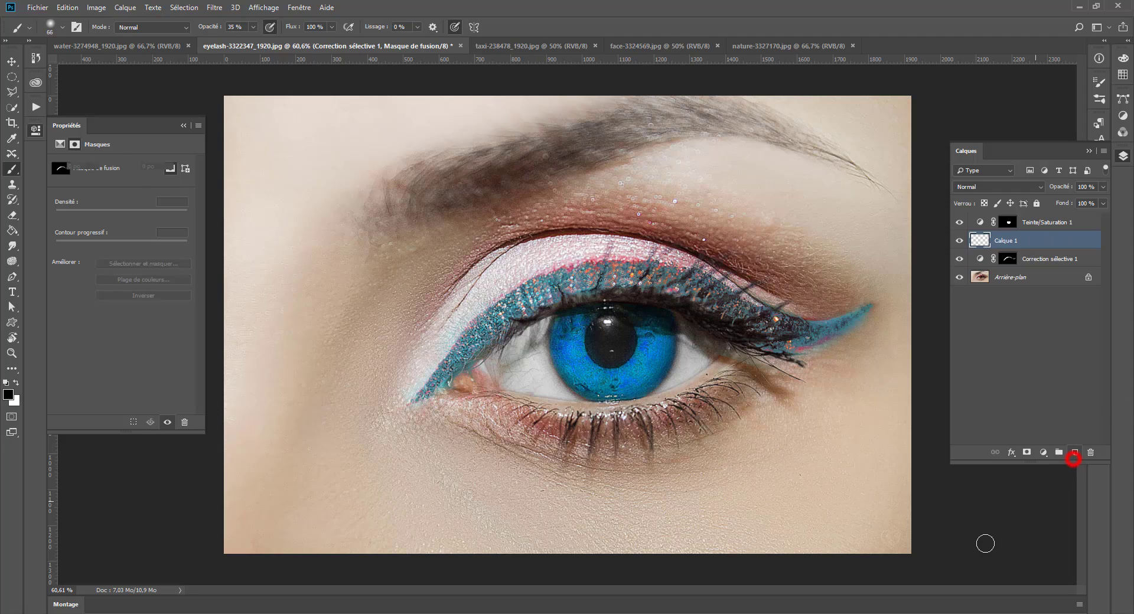
click(1044, 453)
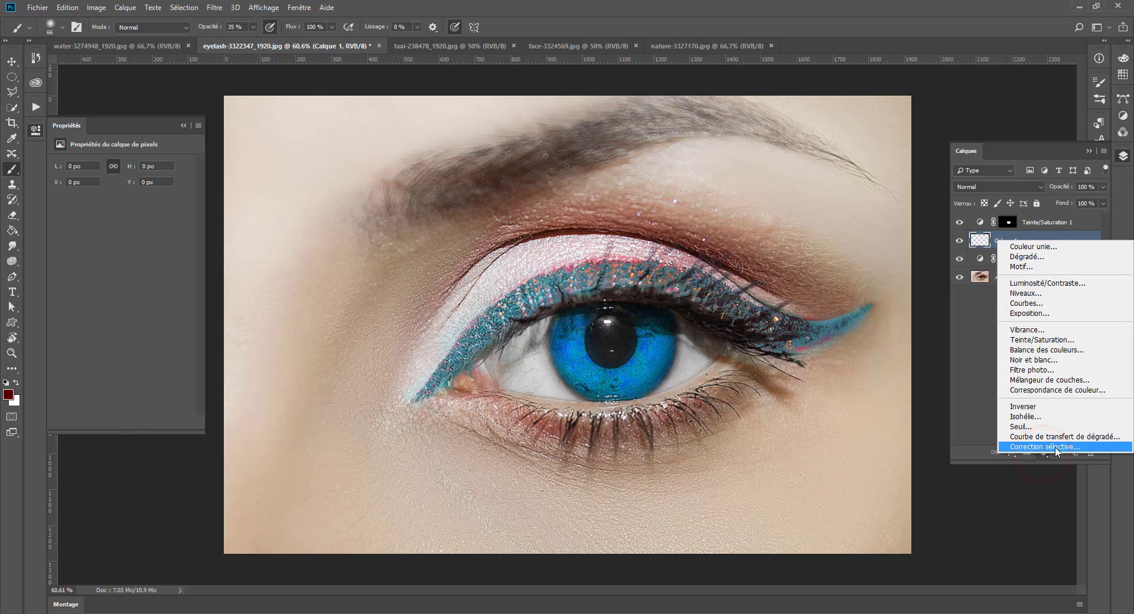
click(1054, 447)
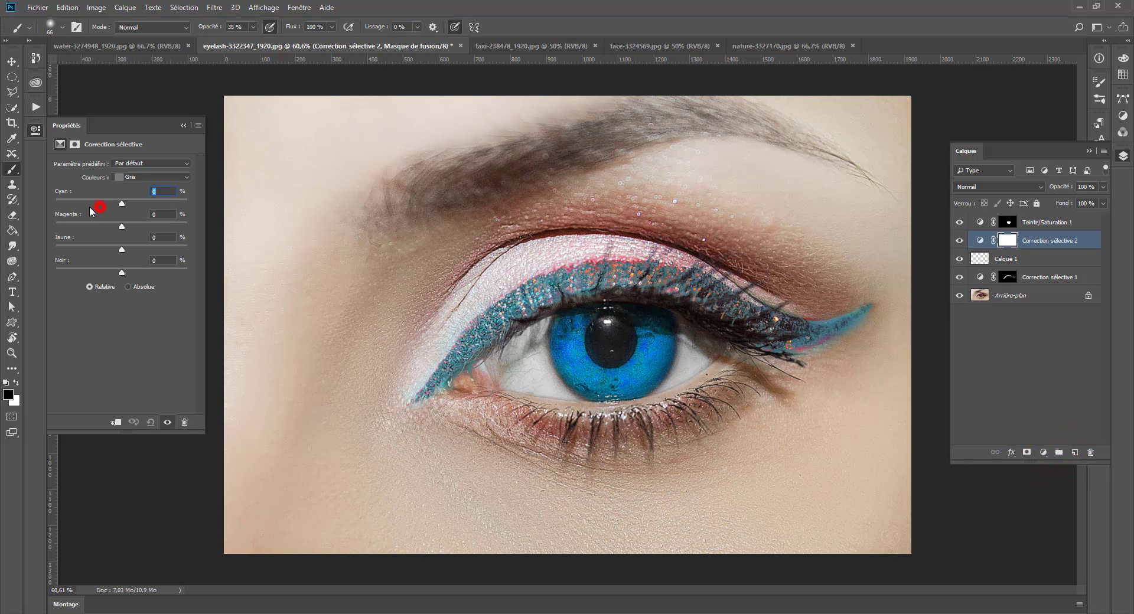
Step: Set the Selective Color grays to cyan +100, magenta -31, yellow +100 and black +100
drag(91, 210, 58, 202)
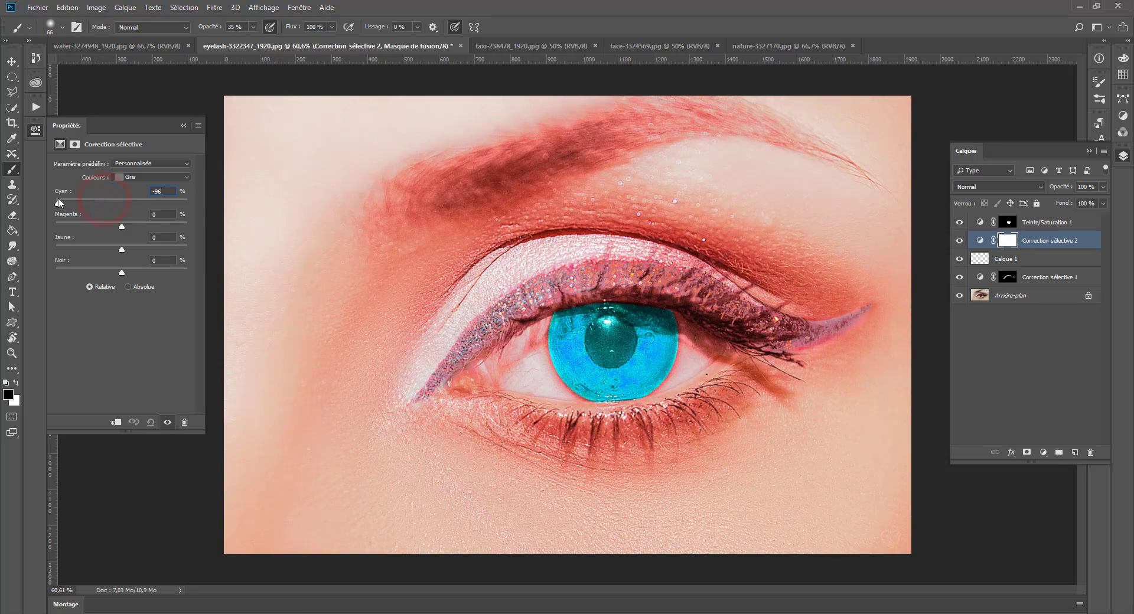
drag(155, 230, 194, 274)
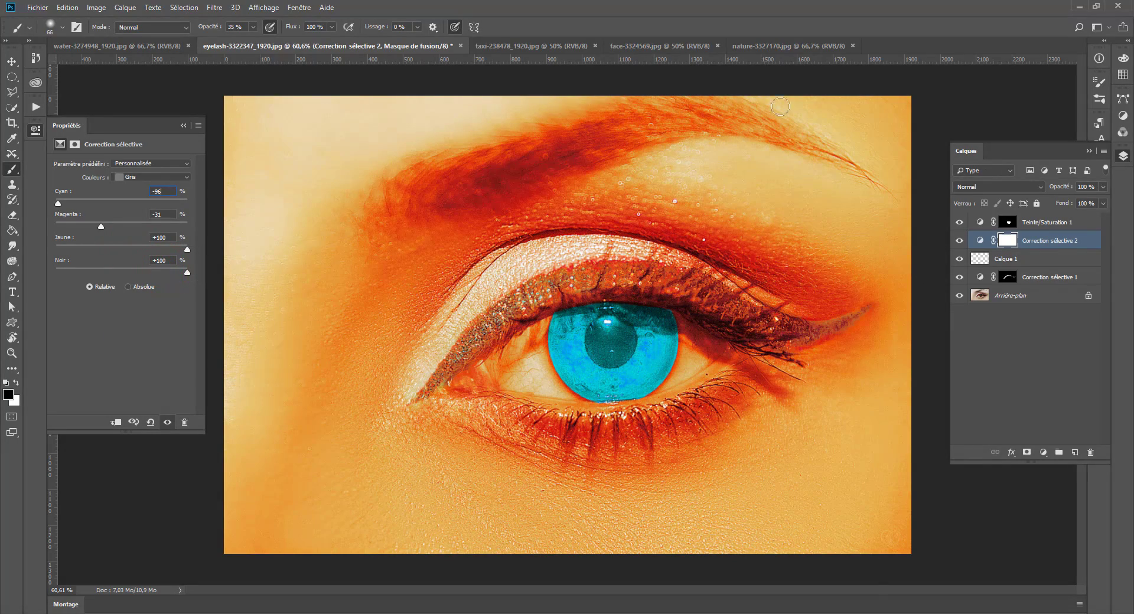
drag(101, 201, 387, 562)
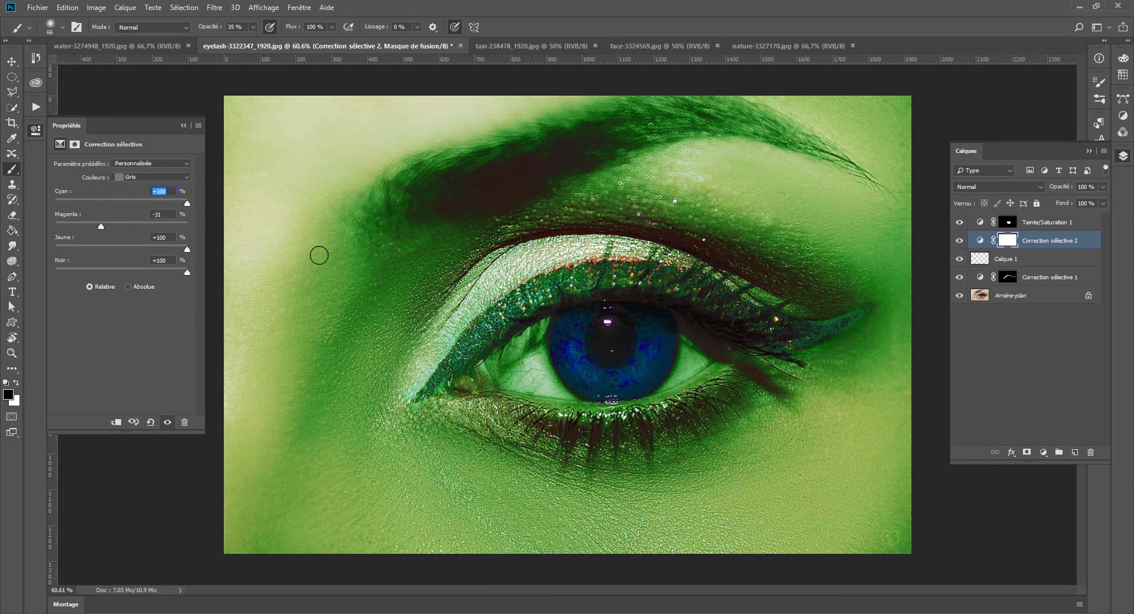
Step: Invert the second Selective Color layer's mask to black
click(11, 77)
click(502, 274)
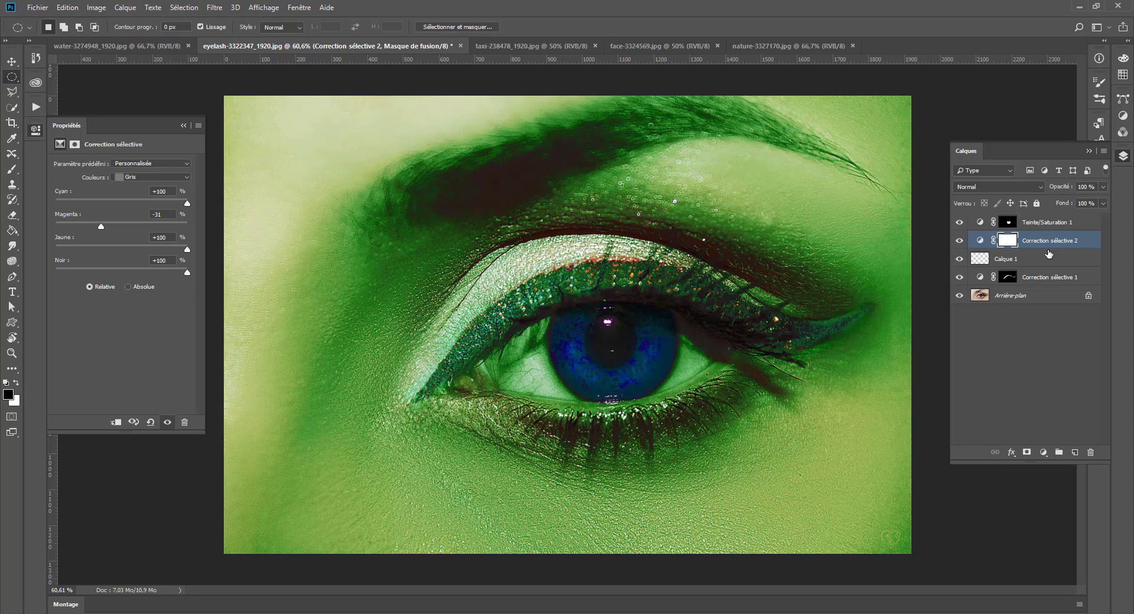
key(ctrl+i)
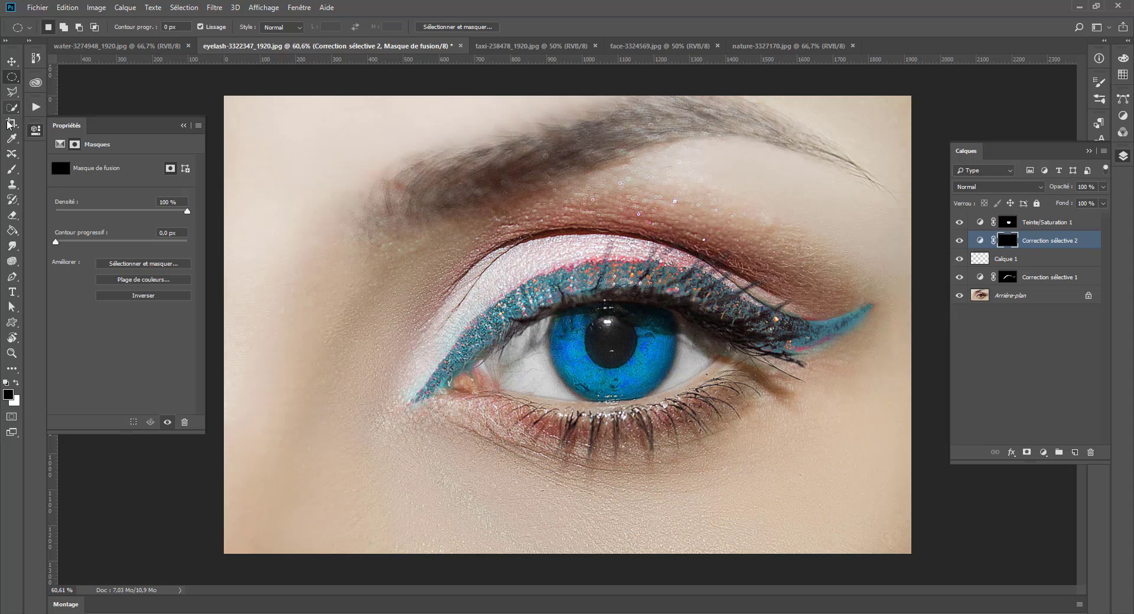
Step: Set the Brush tool's opacity to 100% and its size to 150 px
click(12, 169)
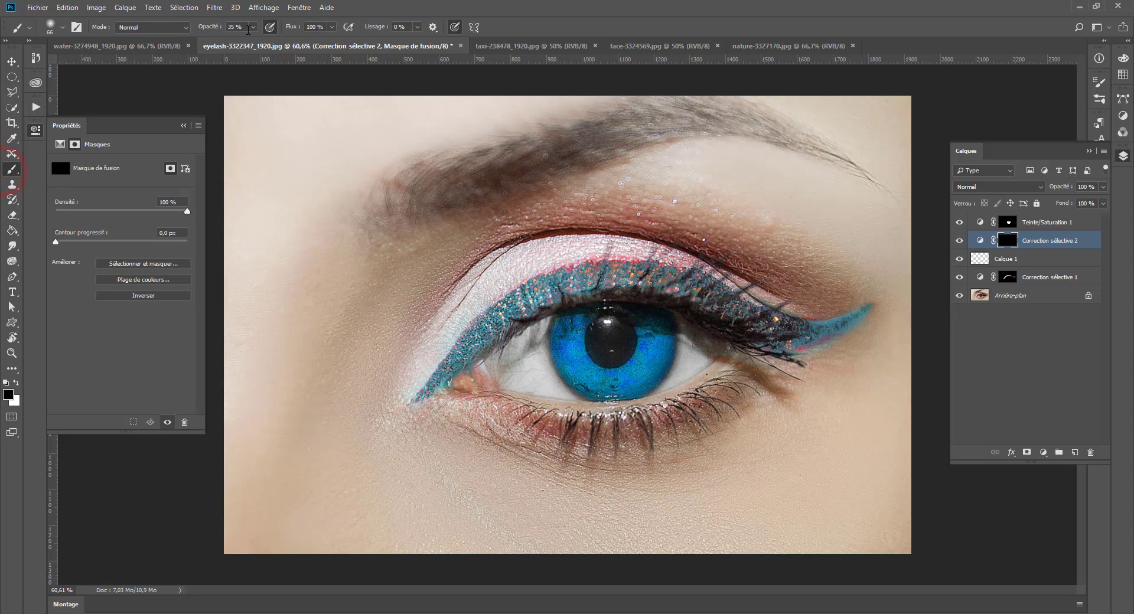
click(252, 28)
drag(259, 42, 289, 40)
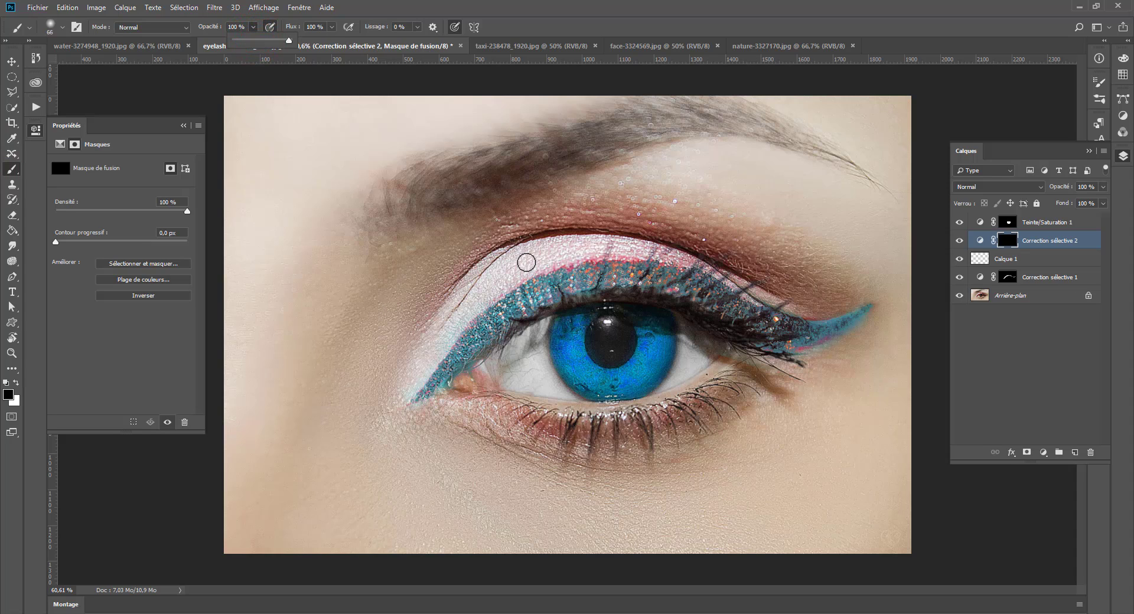
click(527, 263)
right_click(473, 296)
Step: Try painting white on the mask over the inner part of the upper eyelid, and undo the strokes
mouse_move(579, 274)
mouse_down()
mouse_move(545, 258)
mouse_move(491, 270)
mouse_move(435, 309)
mouse_up()
click(17, 385)
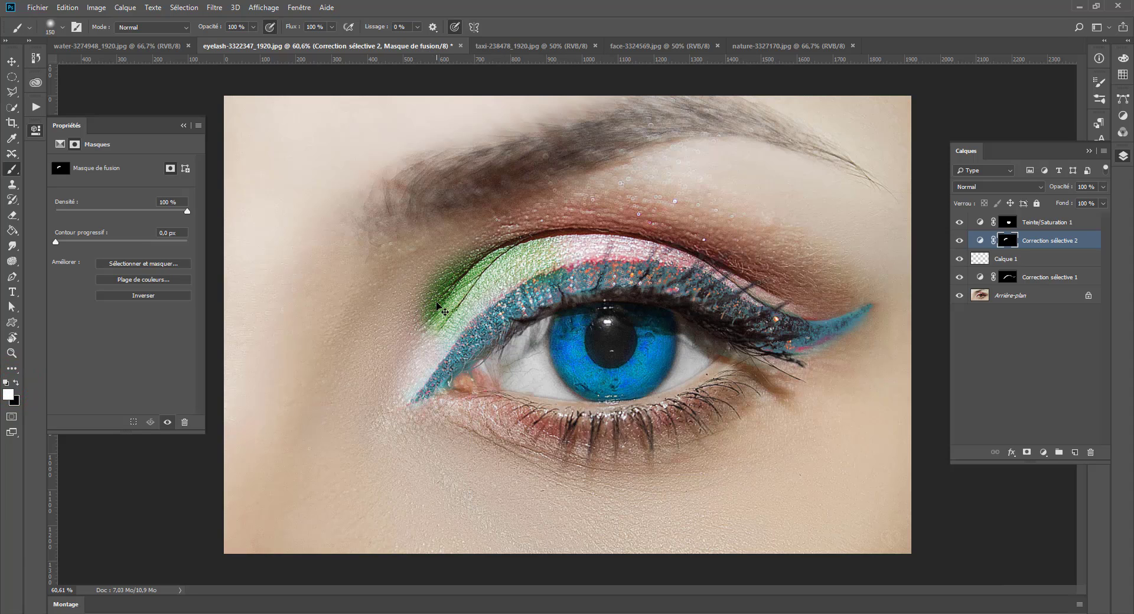
key(ctrl+e)
key(ctrl+z)
key(ctrl+alt+z)
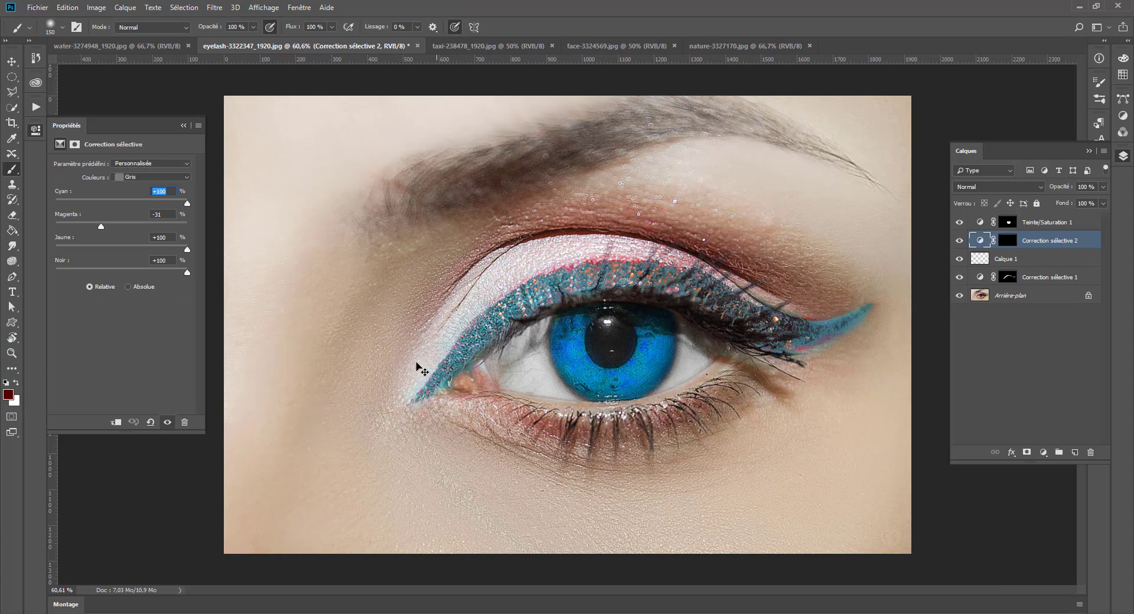
Step: Target the second Selective Color layer's mask and paint white over the whole upper eyelid, from the inner corner to the outer wing
click(407, 379)
key(Return)
click(1009, 243)
key(x)
mouse_move(376, 359)
mouse_down()
mouse_move(490, 227)
mouse_move(609, 205)
mouse_move(727, 235)
mouse_move(805, 277)
mouse_move(797, 301)
mouse_move(641, 242)
mouse_move(524, 246)
mouse_move(382, 359)
mouse_move(475, 275)
mouse_move(397, 372)
mouse_move(497, 235)
mouse_move(446, 302)
mouse_move(686, 201)
mouse_move(790, 270)
mouse_move(793, 293)
mouse_move(866, 284)
mouse_move(788, 247)
mouse_up()
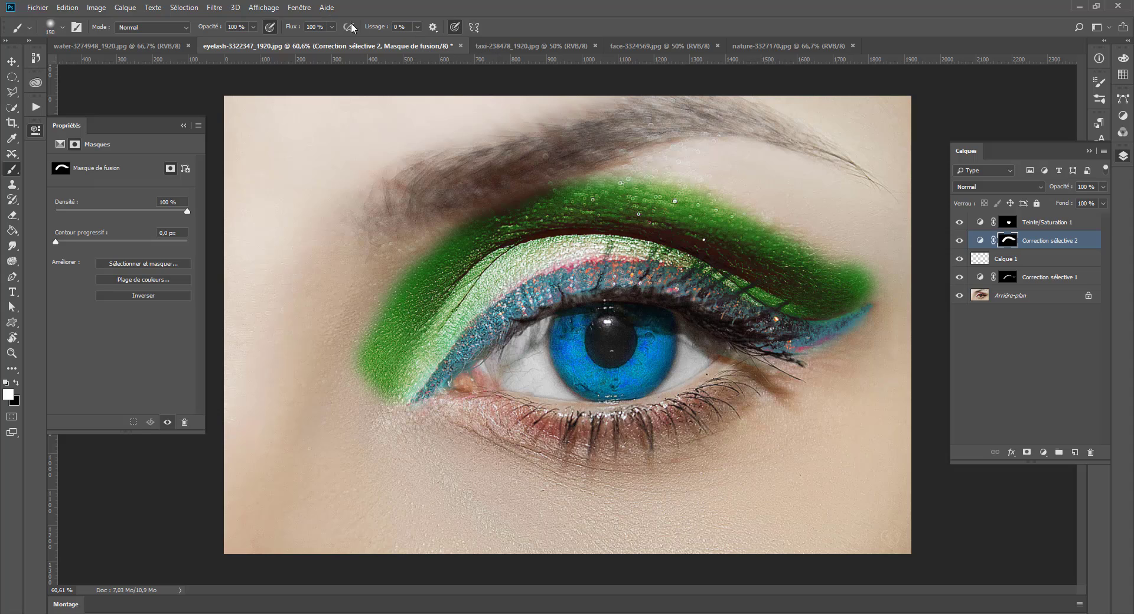
Step: Set the brush opacity to 27% and paint black on the mask along the eyeshadow's inner edge to soften it
mouse_move(405, 382)
mouse_down()
mouse_move(360, 362)
mouse_move(344, 372)
mouse_move(376, 403)
mouse_move(374, 371)
mouse_move(361, 391)
mouse_up()
key(x)
mouse_move(359, 375)
mouse_down()
mouse_move(348, 390)
mouse_move(329, 384)
mouse_up()
drag(365, 314, 337, 378)
drag(384, 280, 349, 384)
mouse_move(393, 266)
mouse_down()
mouse_move(333, 378)
mouse_move(379, 286)
mouse_up()
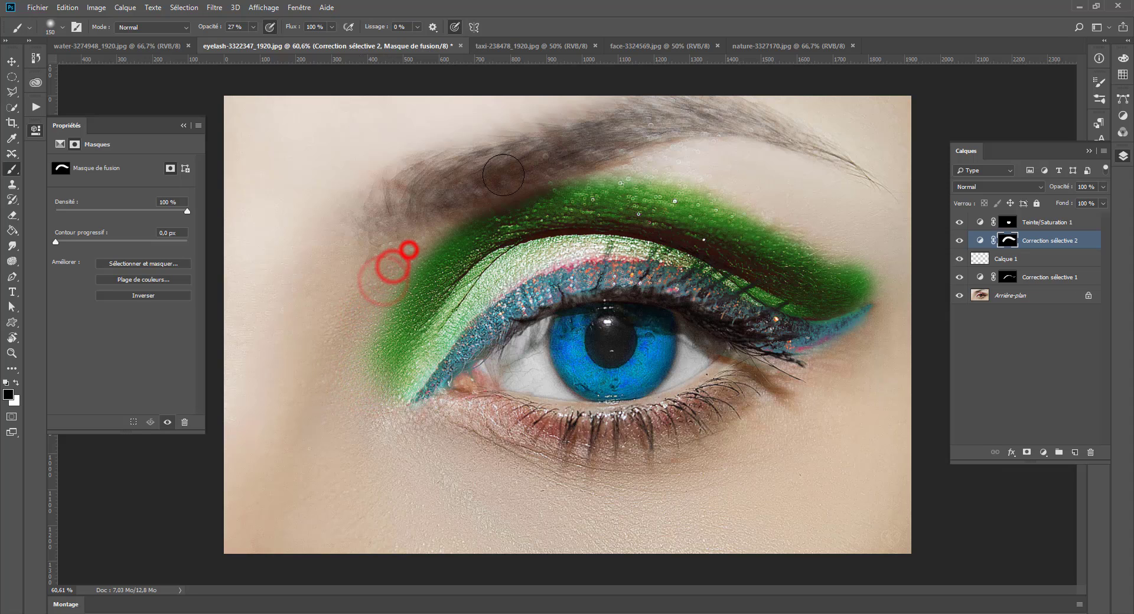
Step: Paint black on the mask below the eyebrow and along the eyeshadow's upper outer edge to reduce the green
drag(515, 192, 464, 229)
drag(507, 154, 495, 158)
mouse_move(587, 193)
mouse_down()
mouse_move(546, 196)
mouse_move(837, 231)
mouse_up()
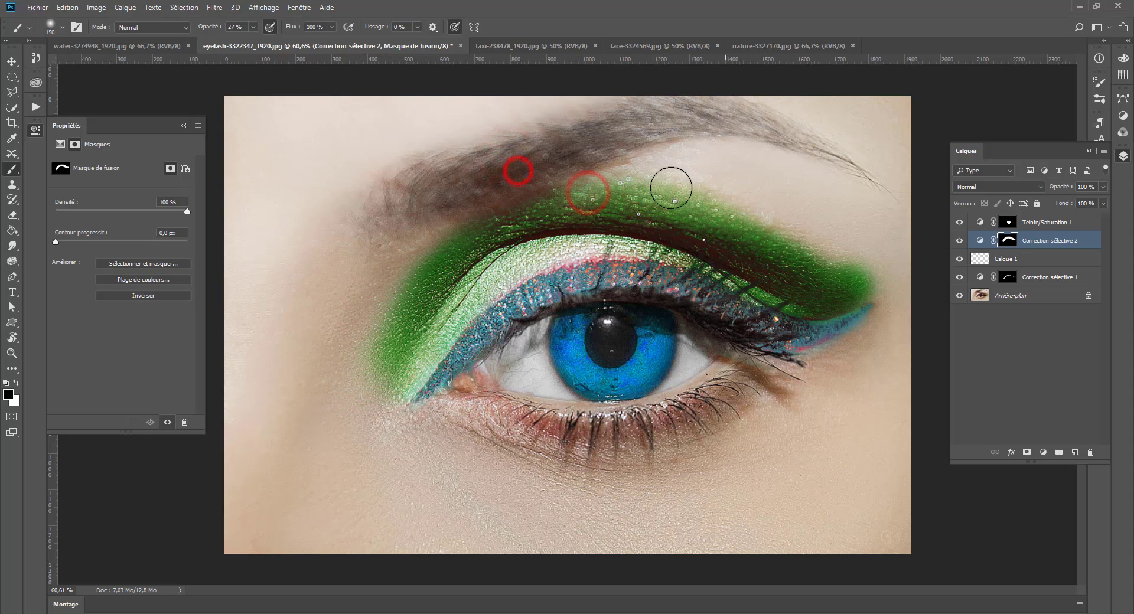
drag(624, 169, 879, 258)
mouse_move(795, 255)
mouse_down()
mouse_move(891, 278)
mouse_move(824, 273)
mouse_move(736, 223)
mouse_up()
key(x)
key(x)
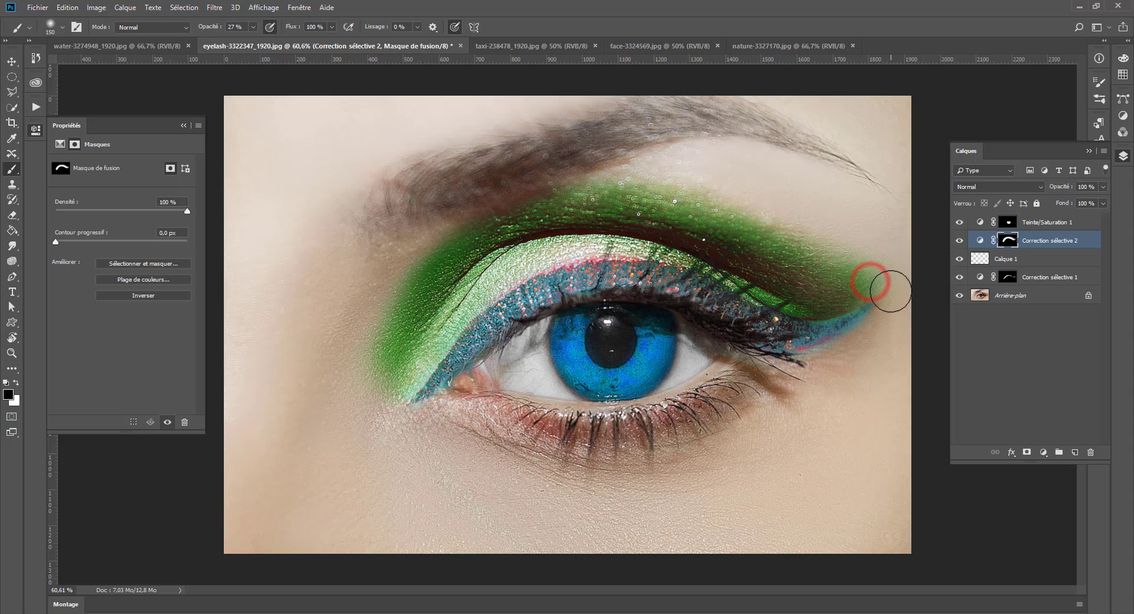
Step: Fade the eyeshadow further with black strokes on the mask, from the outer corner across the upper edge to the inner side
drag(846, 277, 758, 243)
mouse_move(848, 271)
mouse_down()
mouse_move(757, 233)
mouse_move(220, 322)
mouse_up()
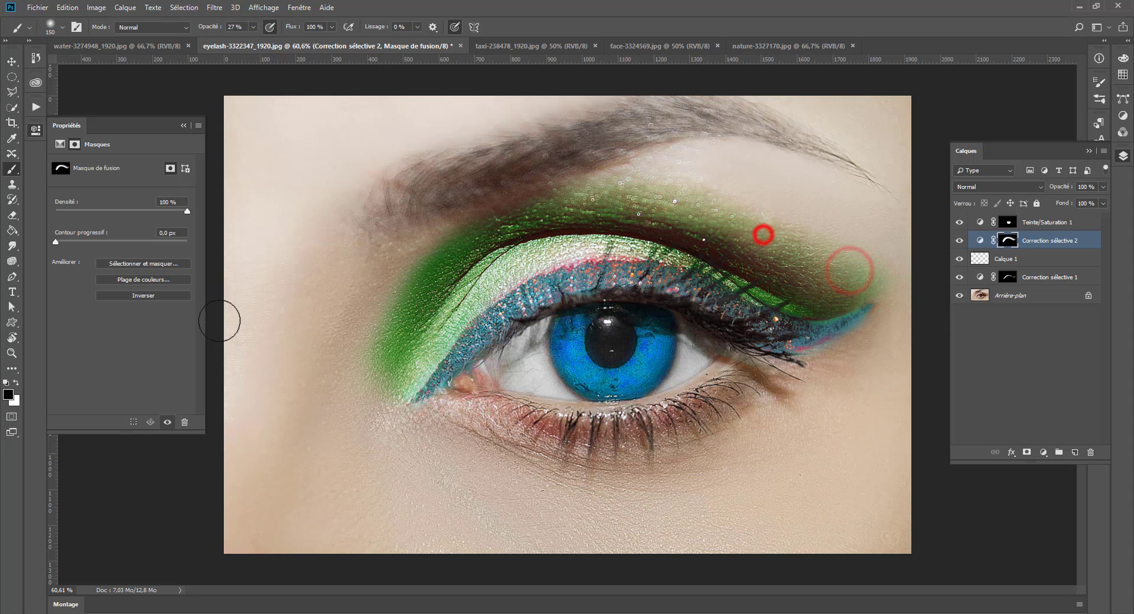
mouse_move(674, 198)
mouse_down()
mouse_move(620, 187)
mouse_move(272, 315)
mouse_up()
mouse_move(505, 211)
mouse_down()
mouse_move(519, 204)
mouse_move(347, 363)
mouse_up()
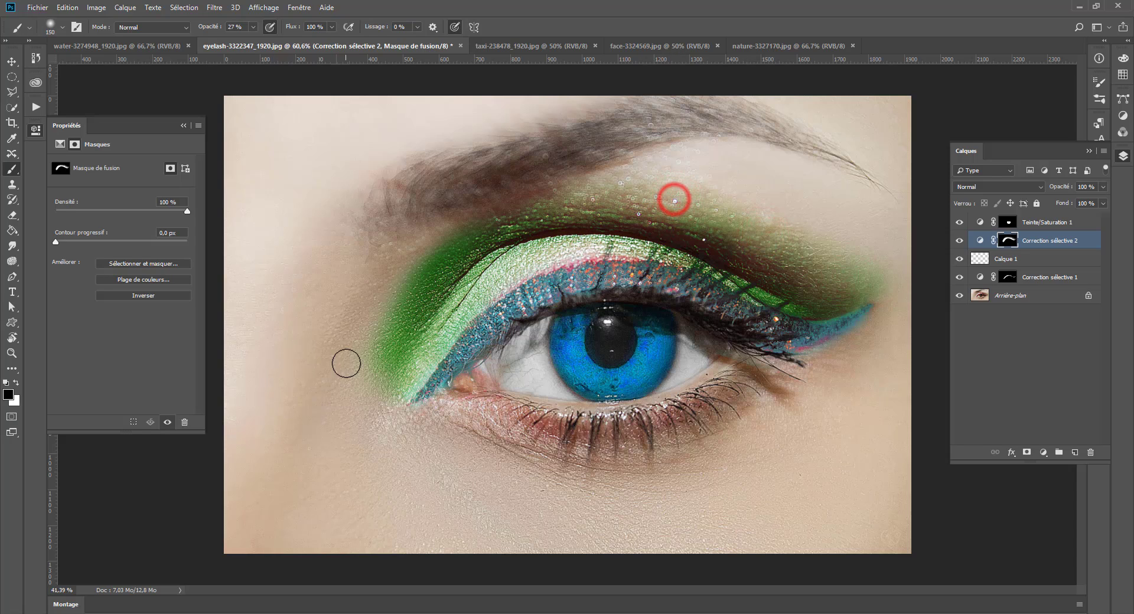
Step: Paint white on the mask over the outer eyelid to restore some green, and retouch the edge below the eyebrow with black
scroll(395, 358, down, 7)
scroll(396, 358, up, 1)
drag(579, 258, 688, 288)
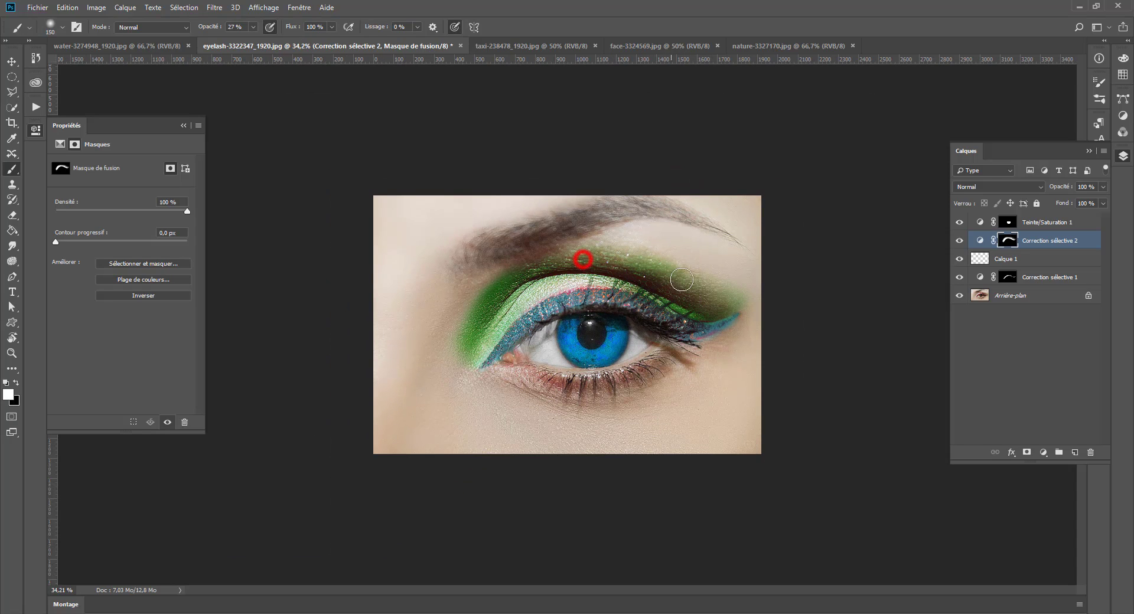
click(709, 298)
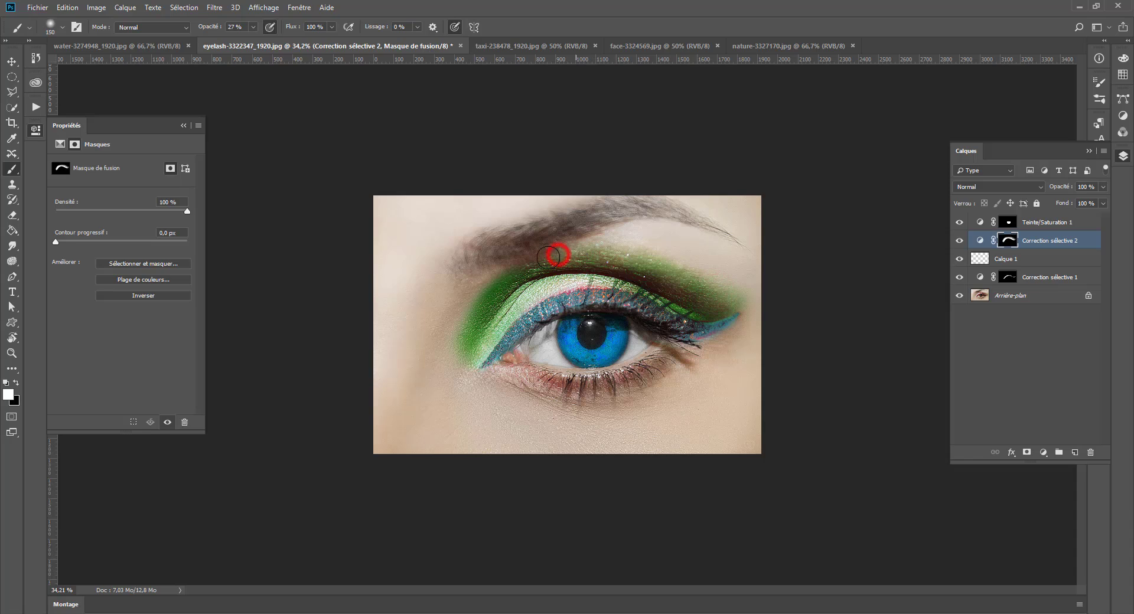
drag(548, 258, 495, 273)
drag(577, 249, 459, 283)
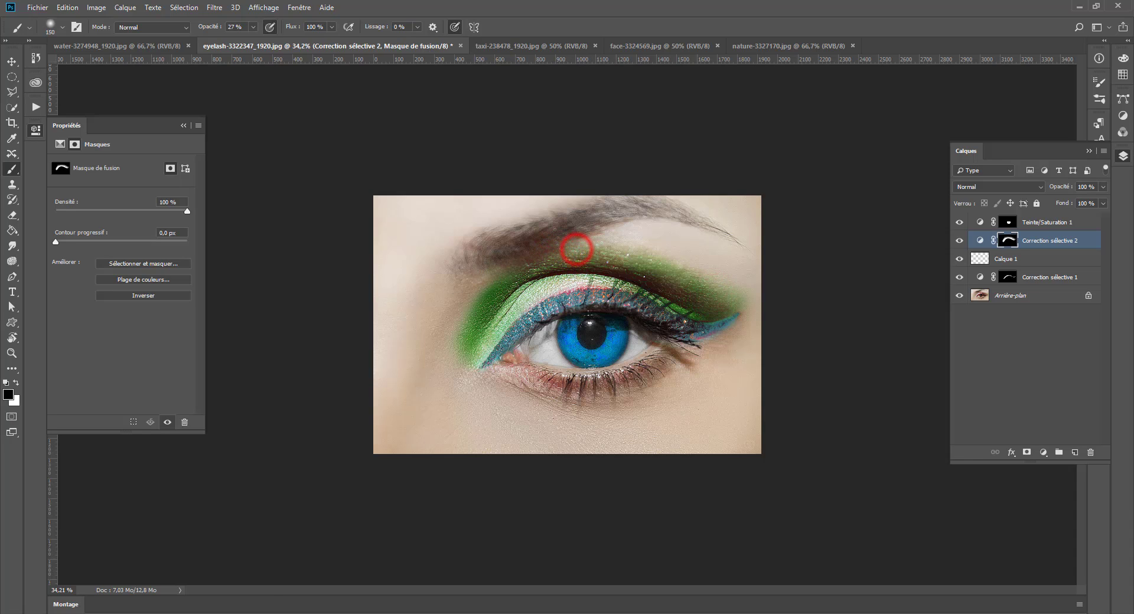